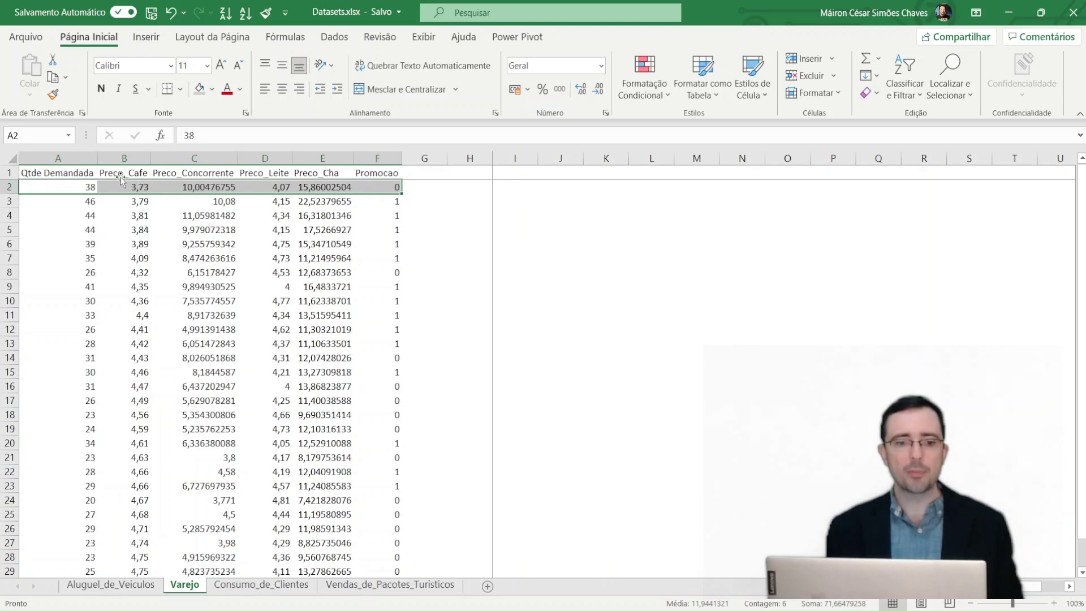
Examine the first record's values across all columns, from Qtde Demandada to Promocao.
left_click(123, 175)
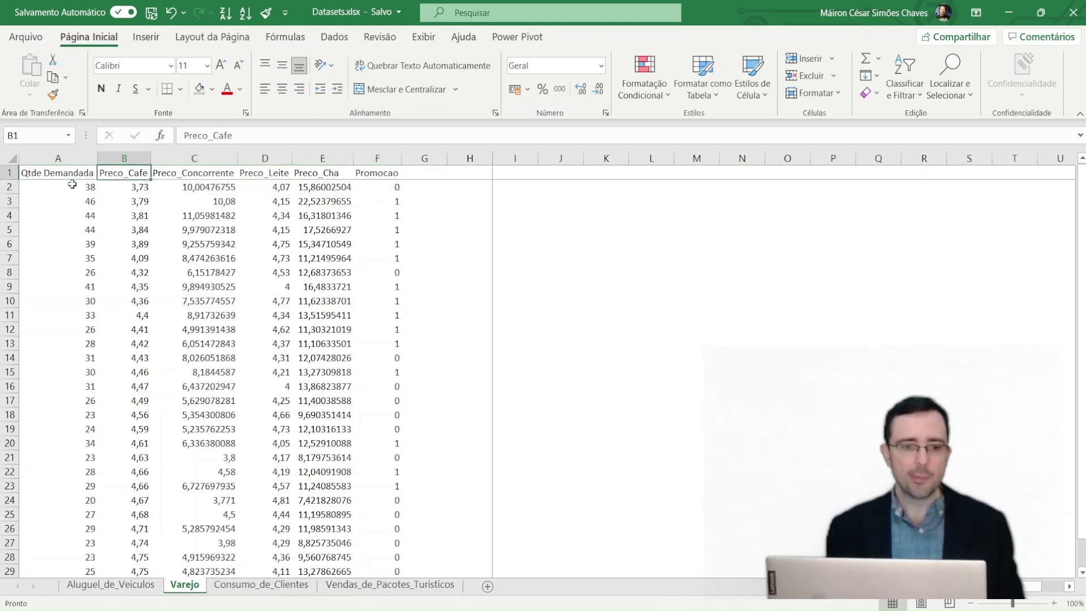
left_click_drag(72, 184, 383, 185)
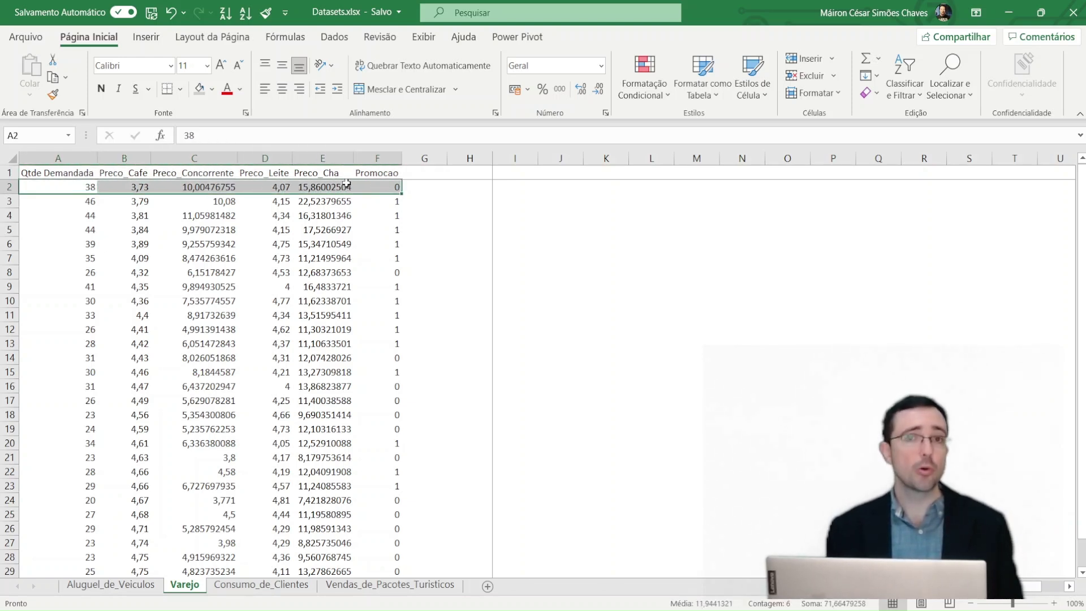
left_click(70, 189)
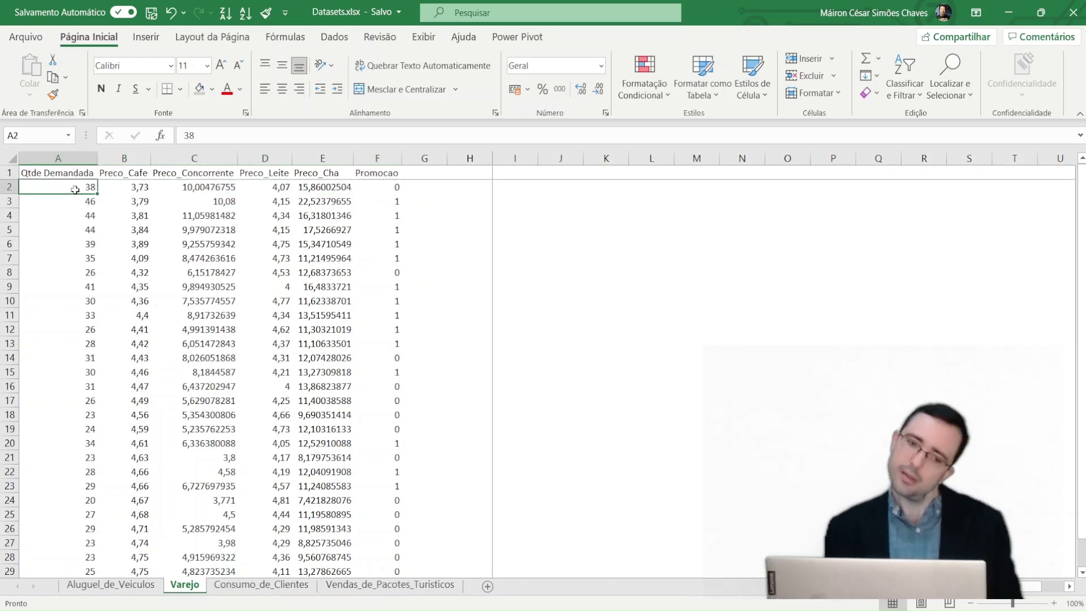
left_click(135, 186)
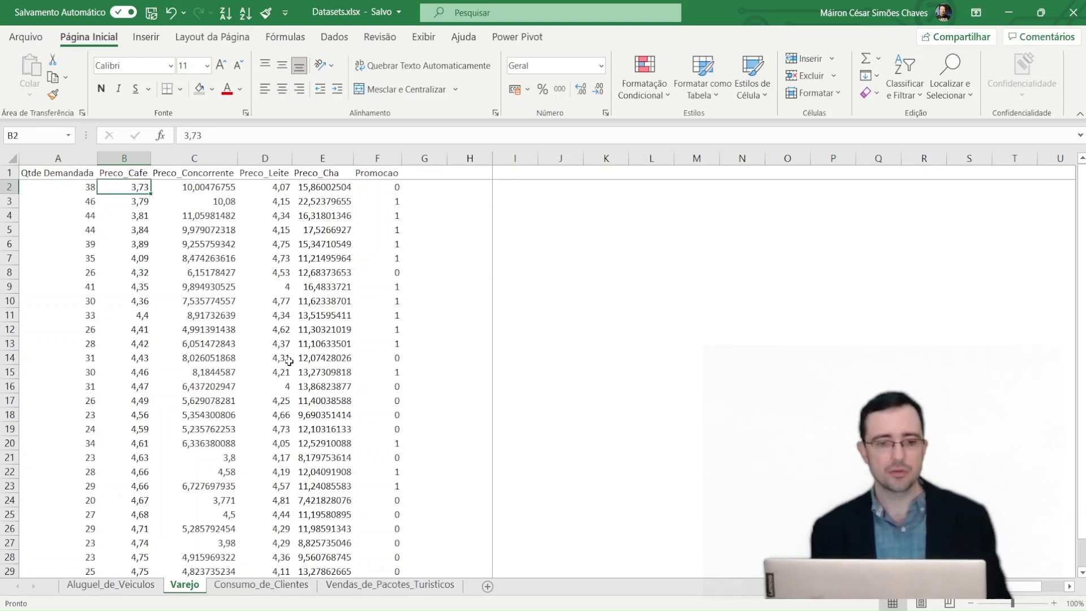
left_click(227, 185)
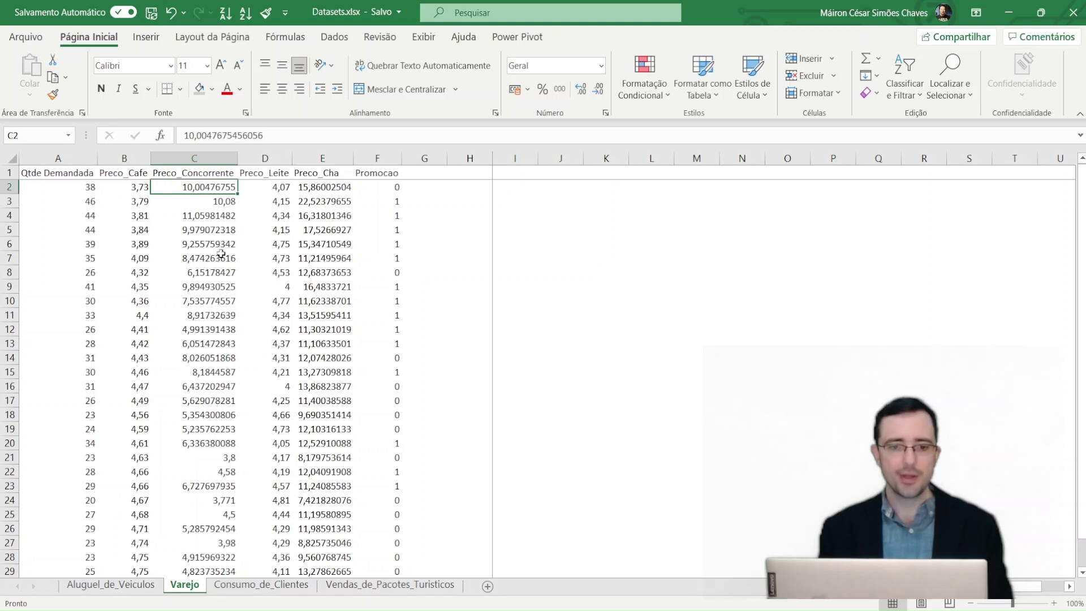
left_click(265, 186)
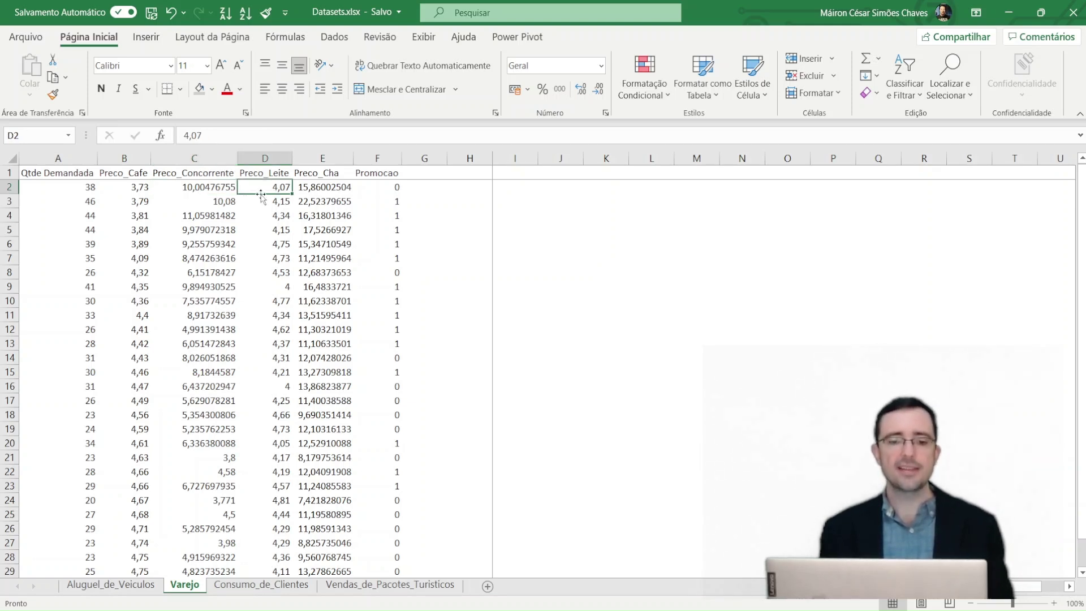
left_click(306, 173)
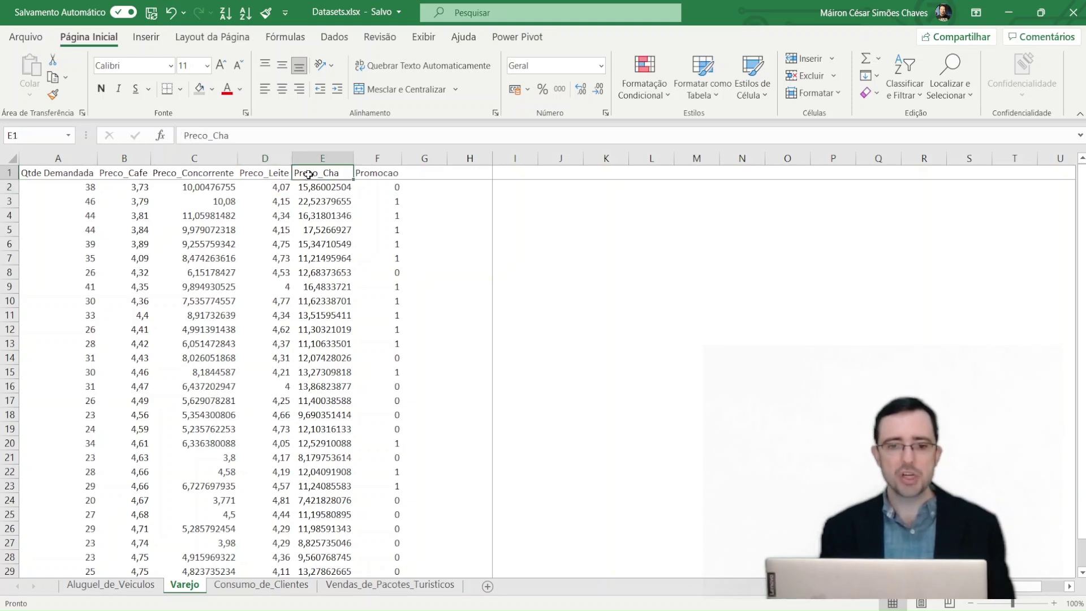
left_click(329, 187)
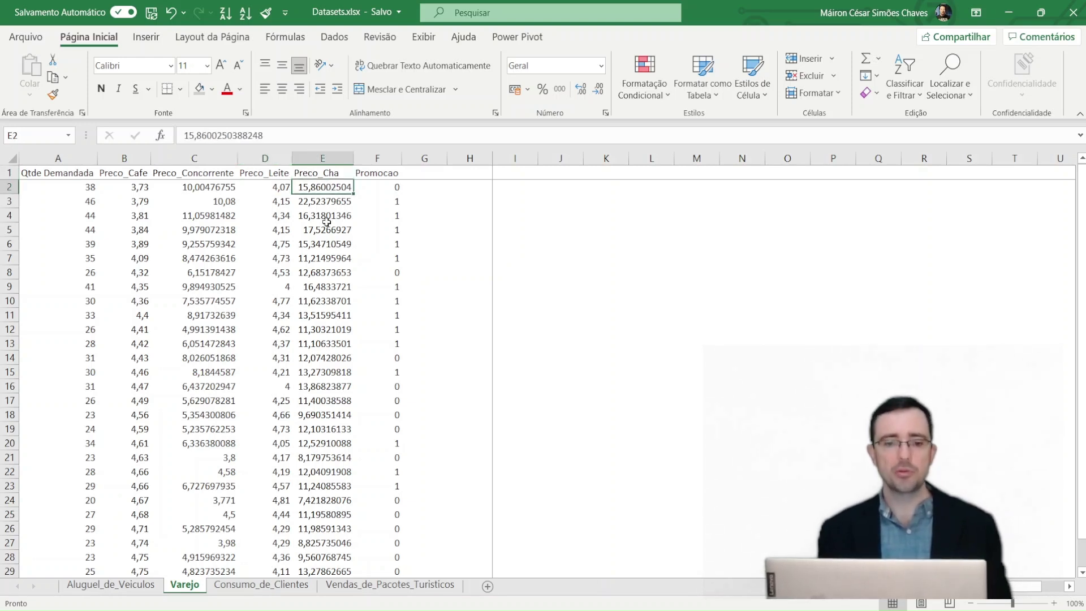
left_click(370, 186)
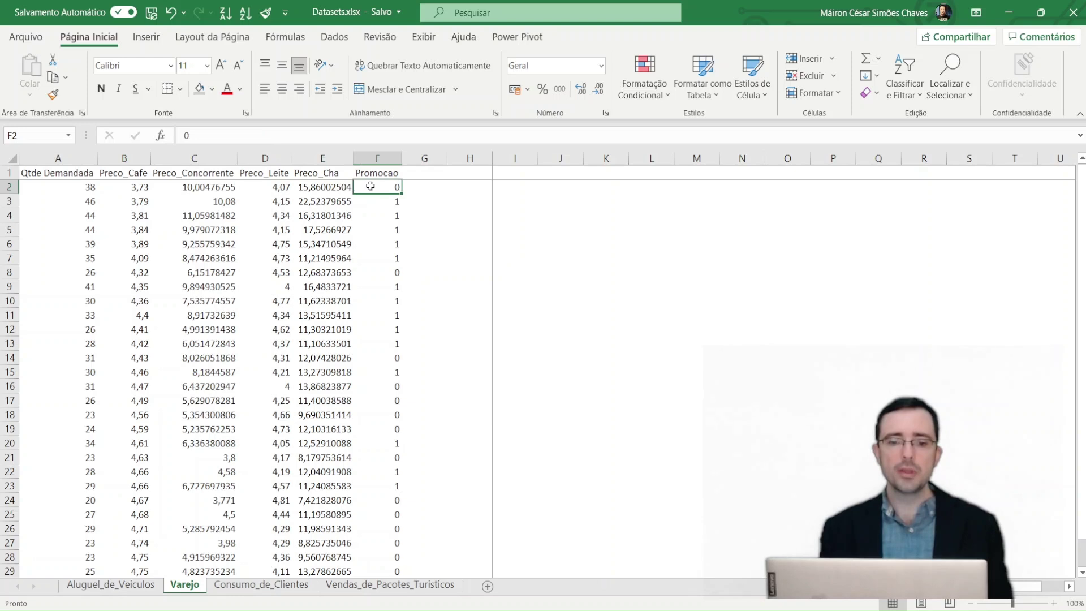
left_click_drag(358, 185, 46, 181)
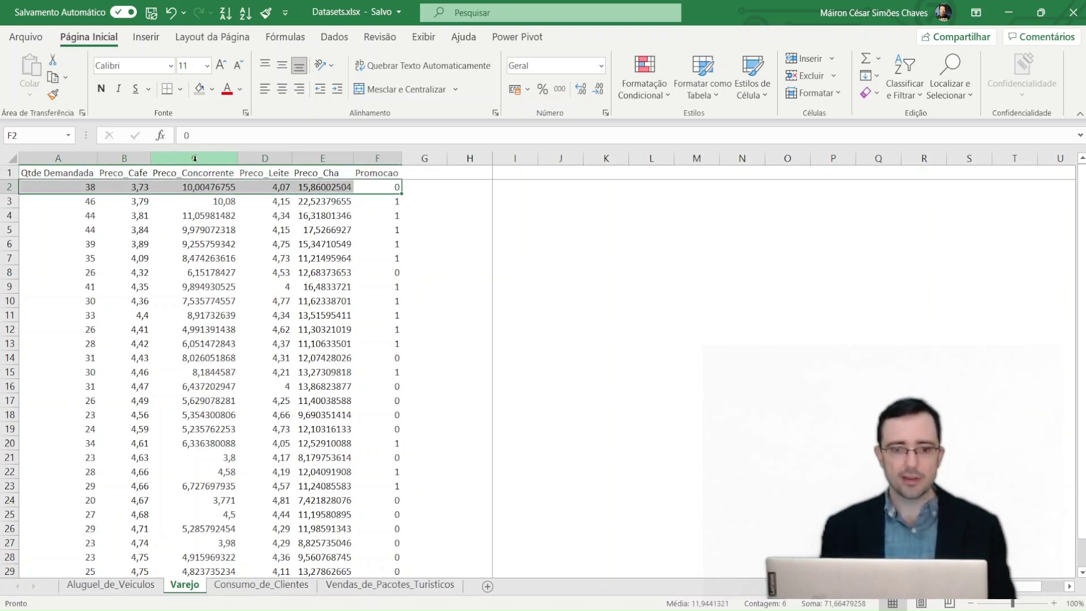
Examine the Preco_Cafe, Preco_Leite and Preco_Cha columns, then the first two records across all variables.
left_click(275, 173)
left_click(282, 187)
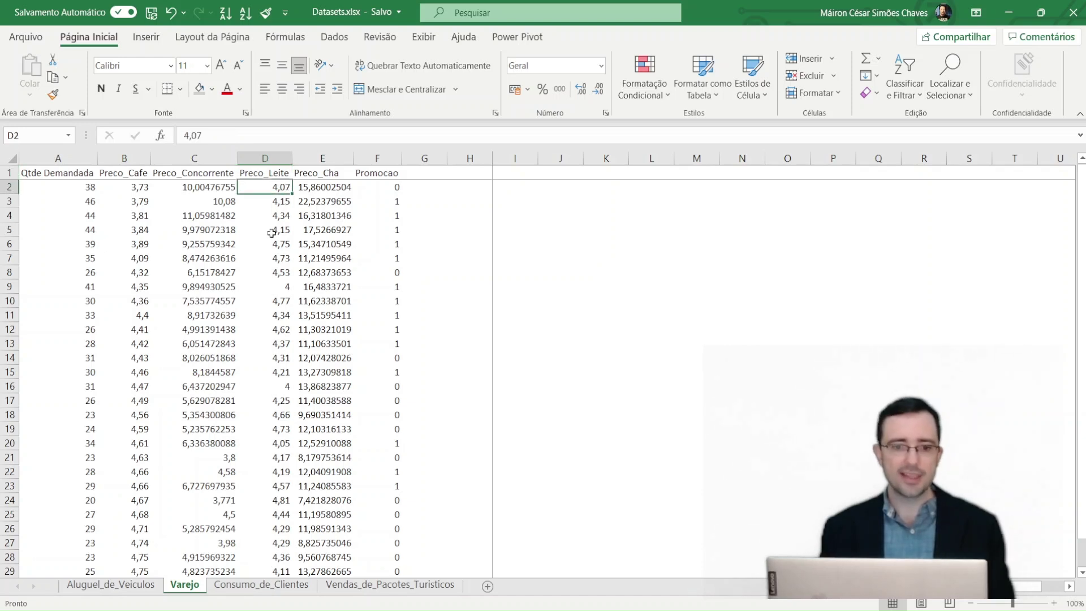
left_click(272, 174)
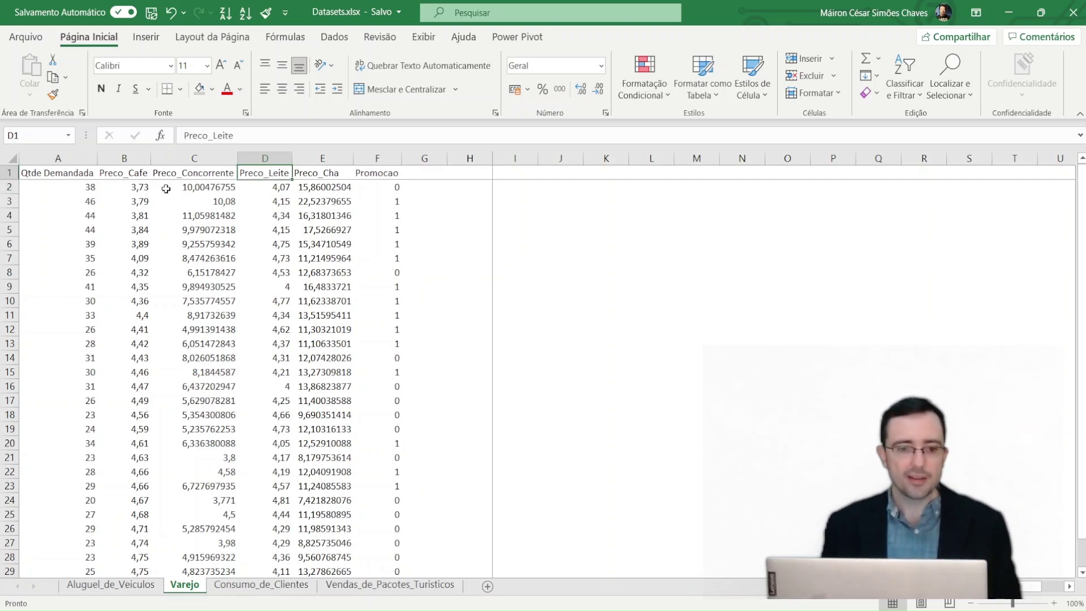
left_click(134, 173)
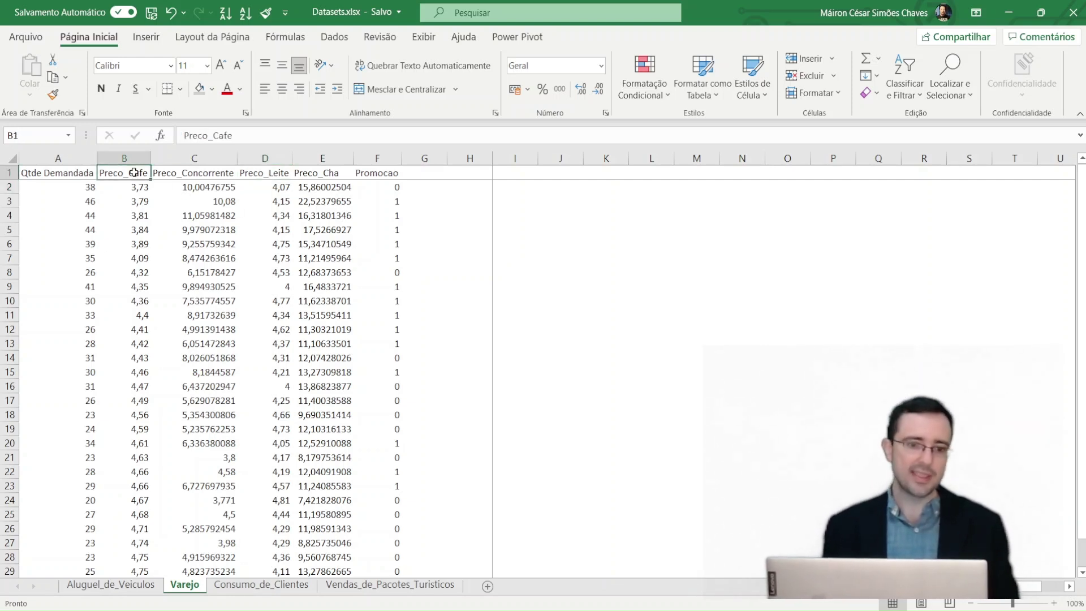
left_click(65, 173)
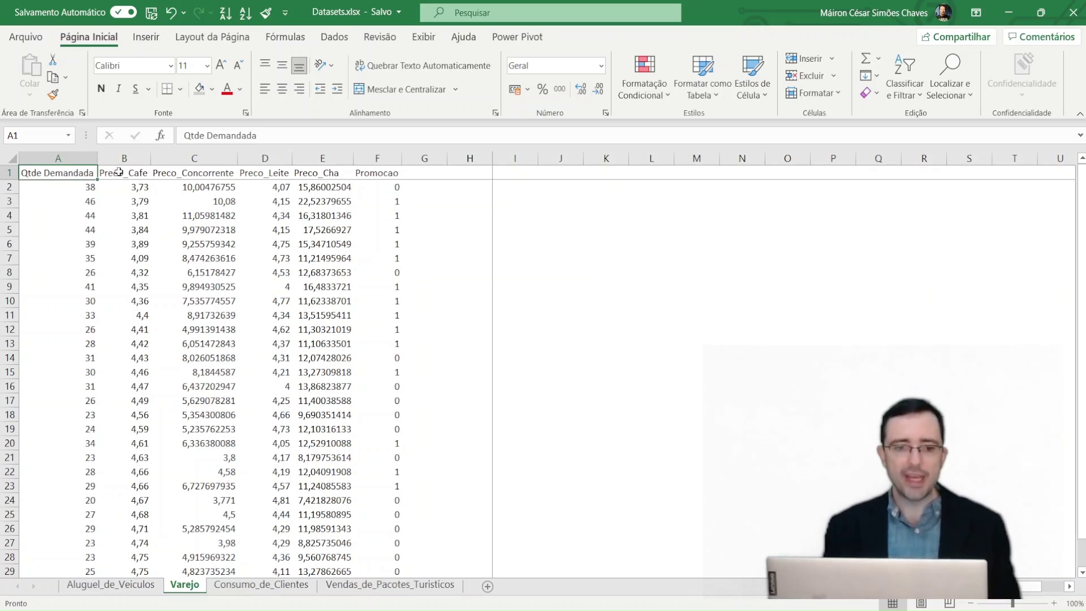
left_click_drag(117, 174, 125, 192)
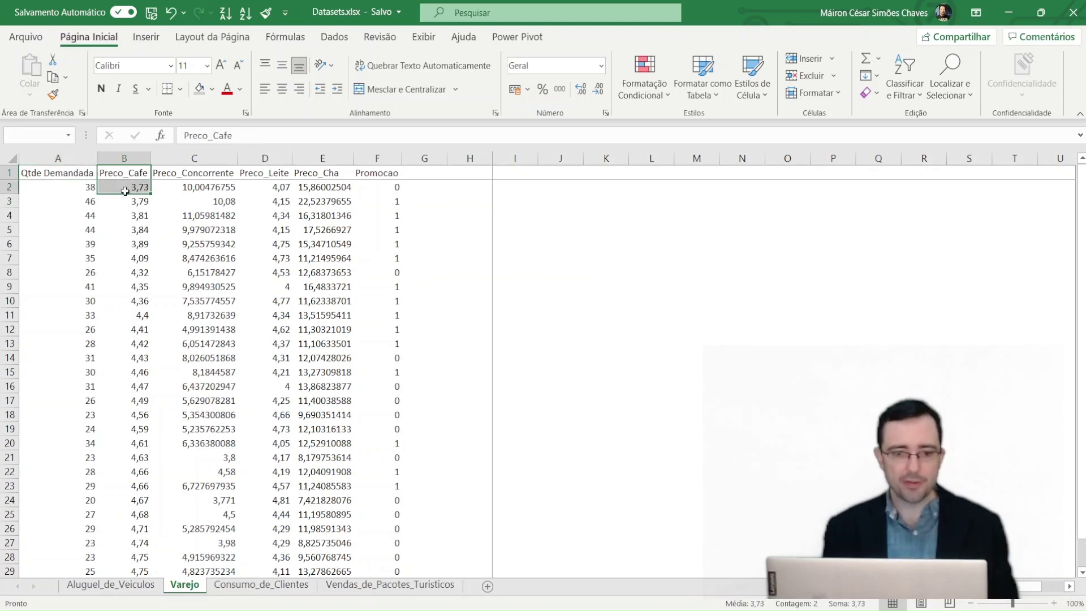
left_click(280, 170)
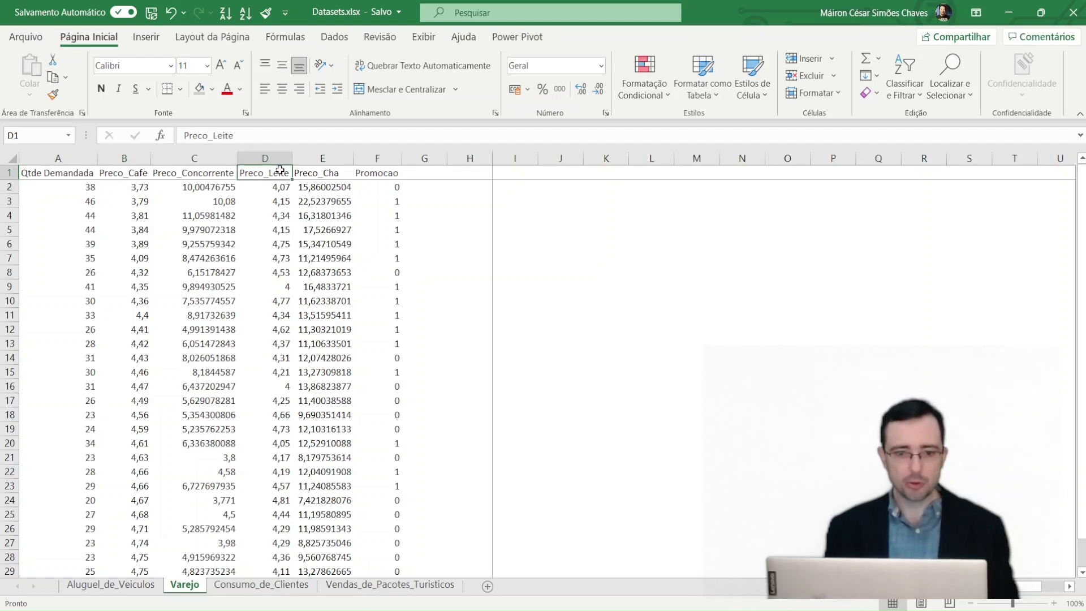
left_click_drag(280, 170, 274, 304)
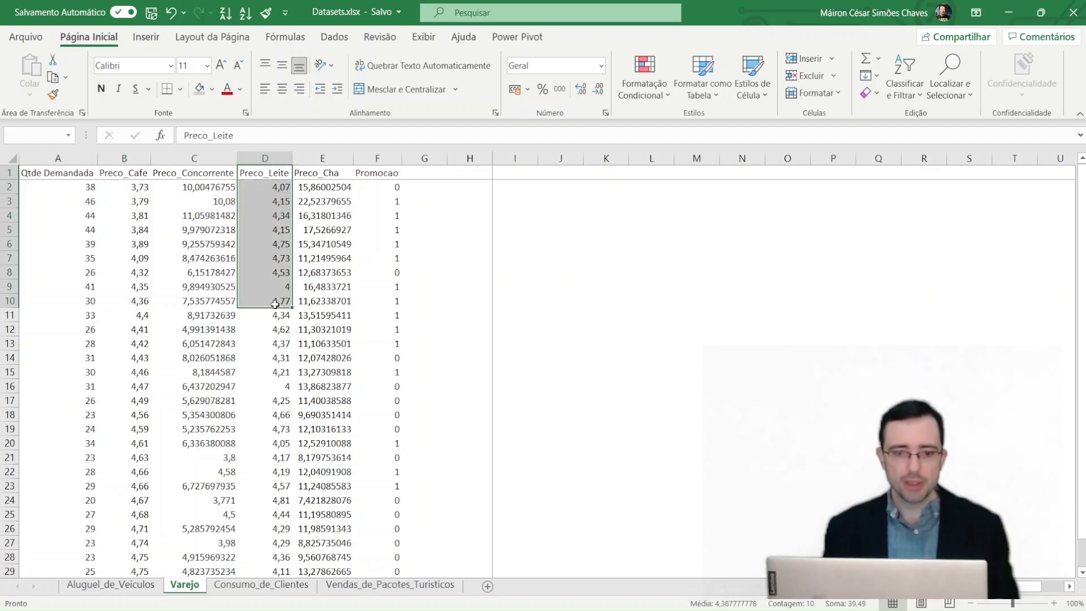
left_click(332, 172)
left_click_drag(331, 184, 285, 441)
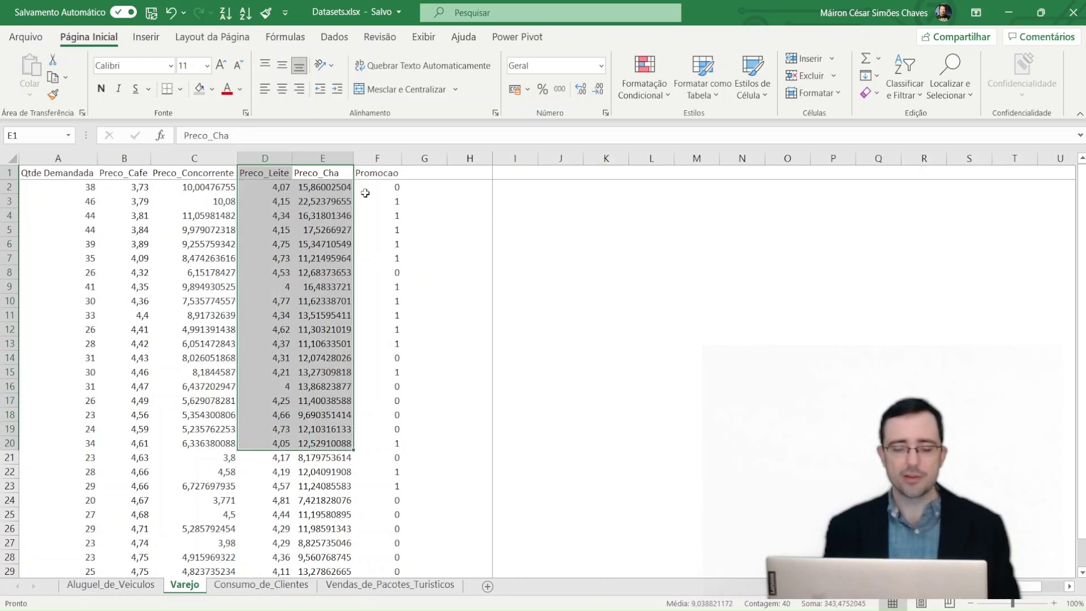
left_click(368, 193)
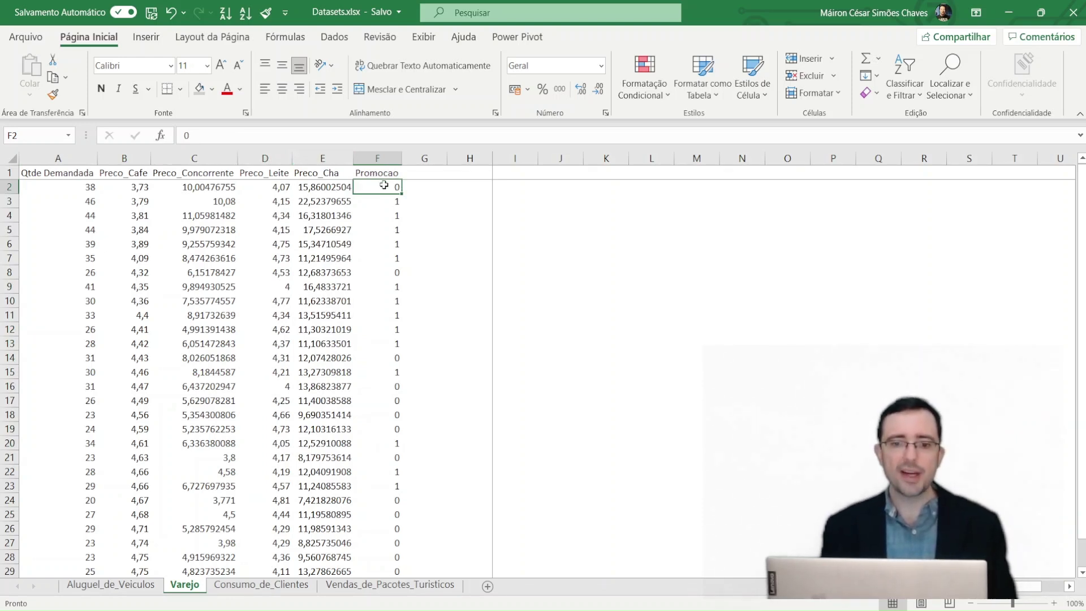
left_click_drag(385, 188, 11, 171)
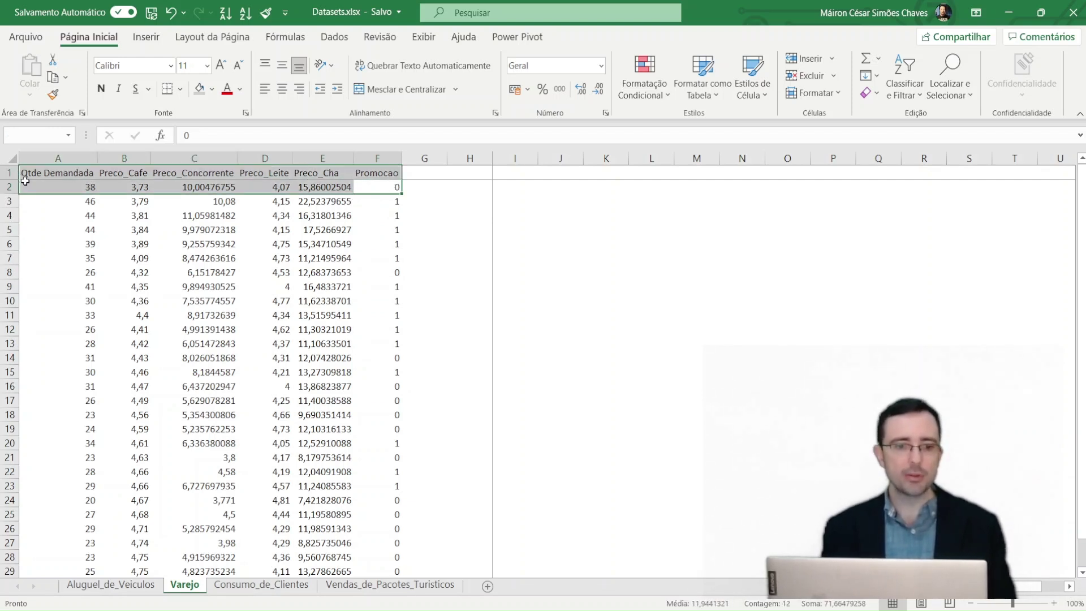
left_click_drag(394, 202, 5, 201)
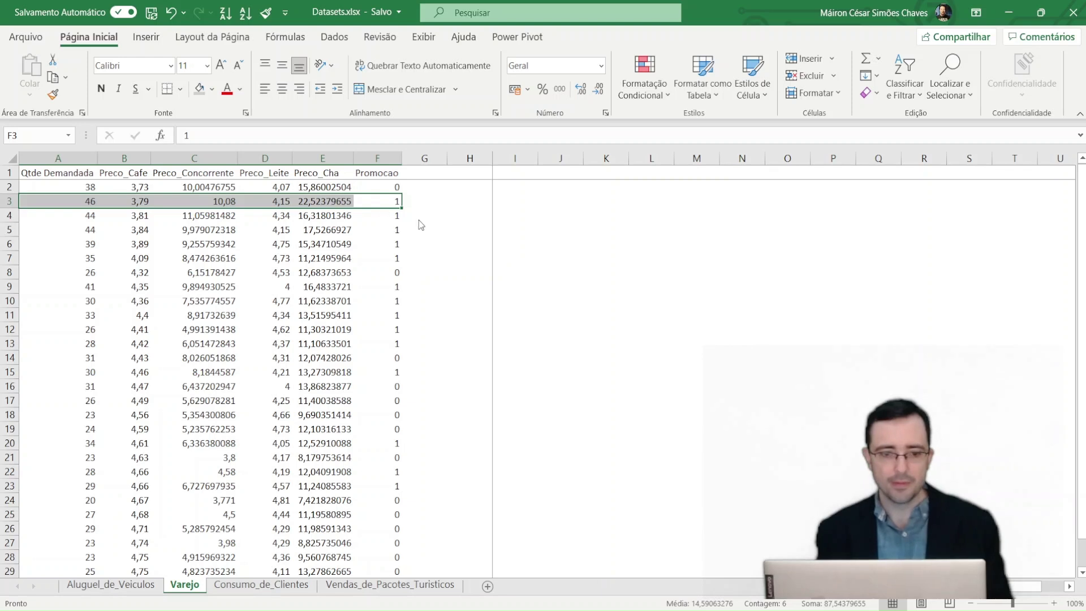
left_click(474, 189)
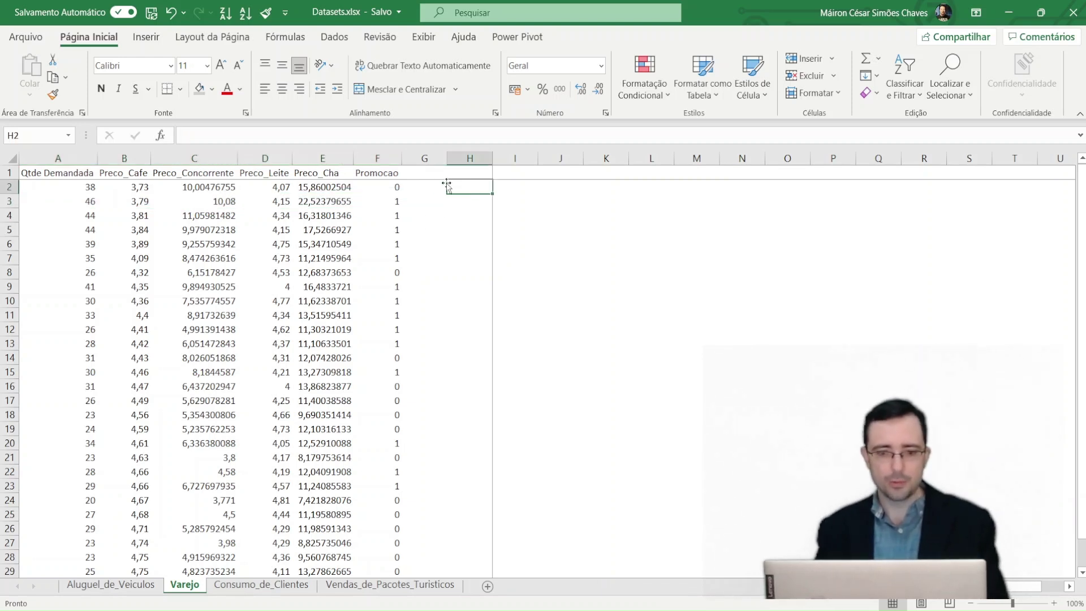
left_click(393, 173)
left_click(535, 192)
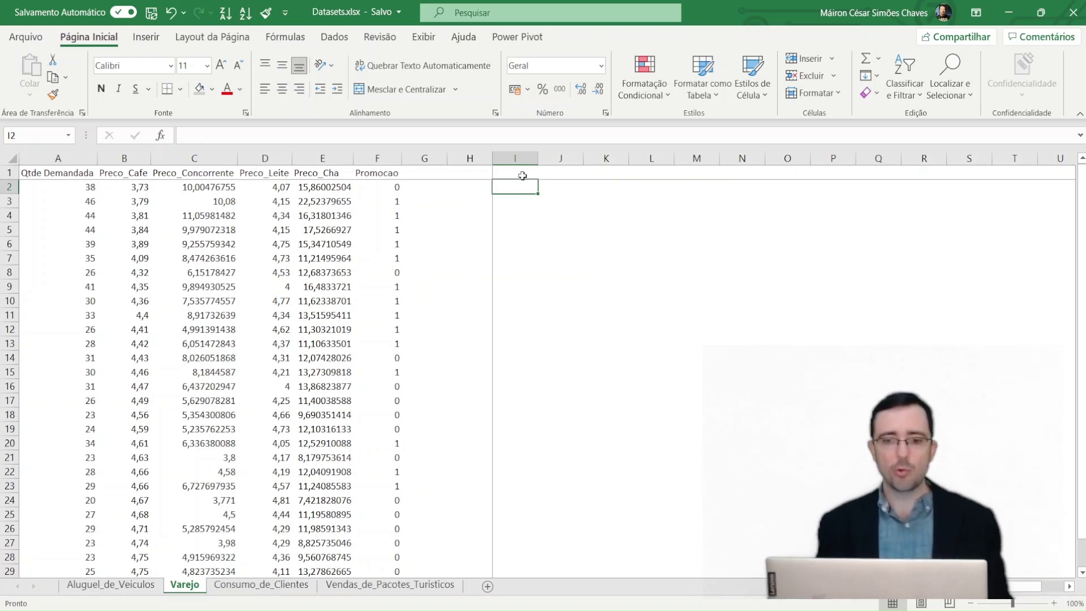
left_click_drag(521, 174, 513, 212)
left_click(512, 202)
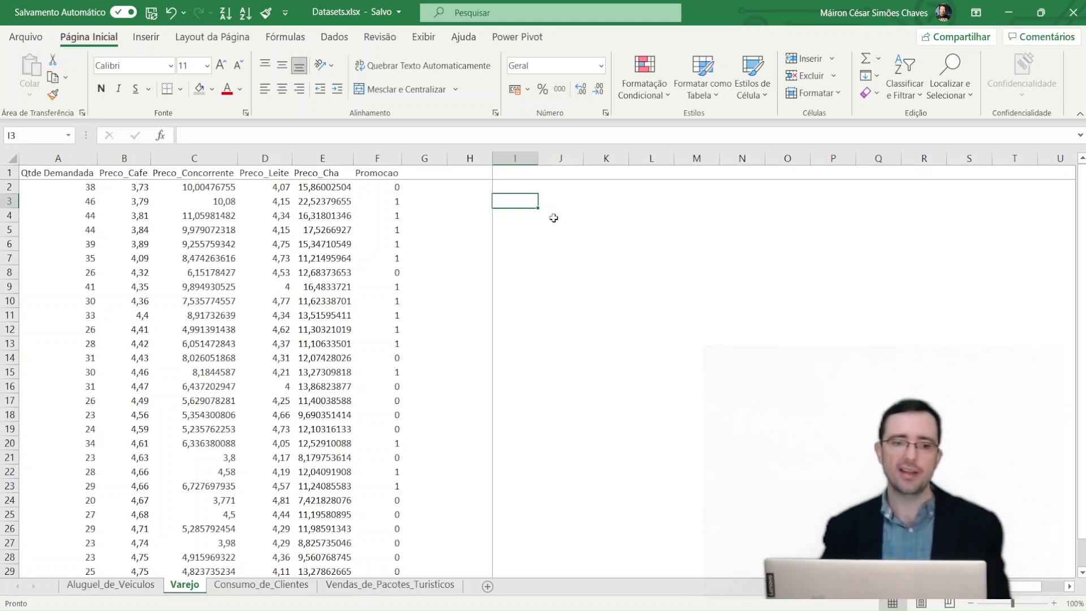
With empty cell I3 selected, insert a blank scatter chart and place it in the free area beside the data.
left_click(510, 171)
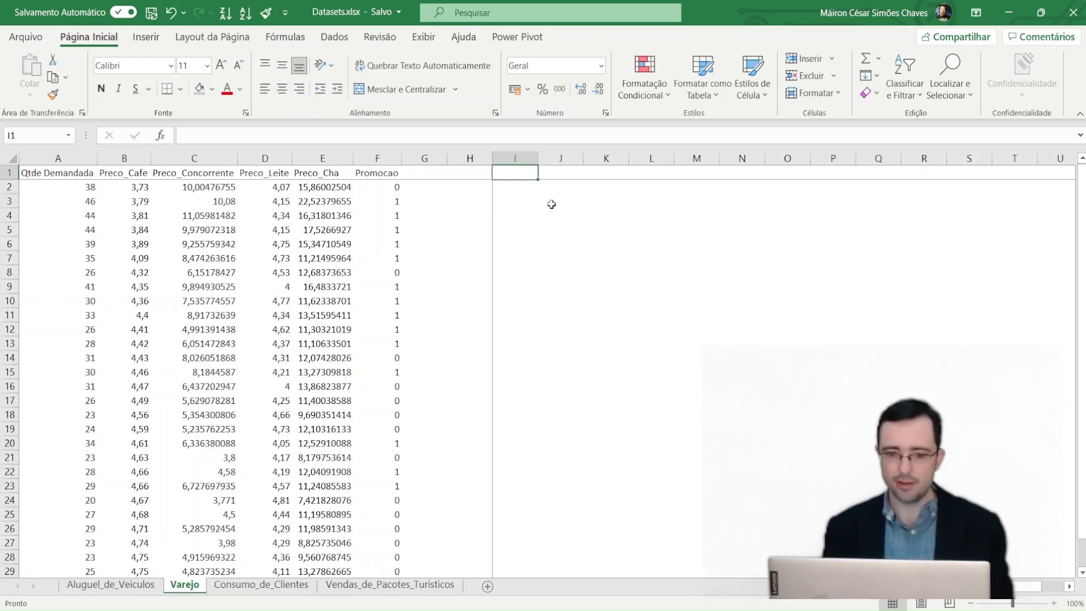
key("Down")
key("Down")
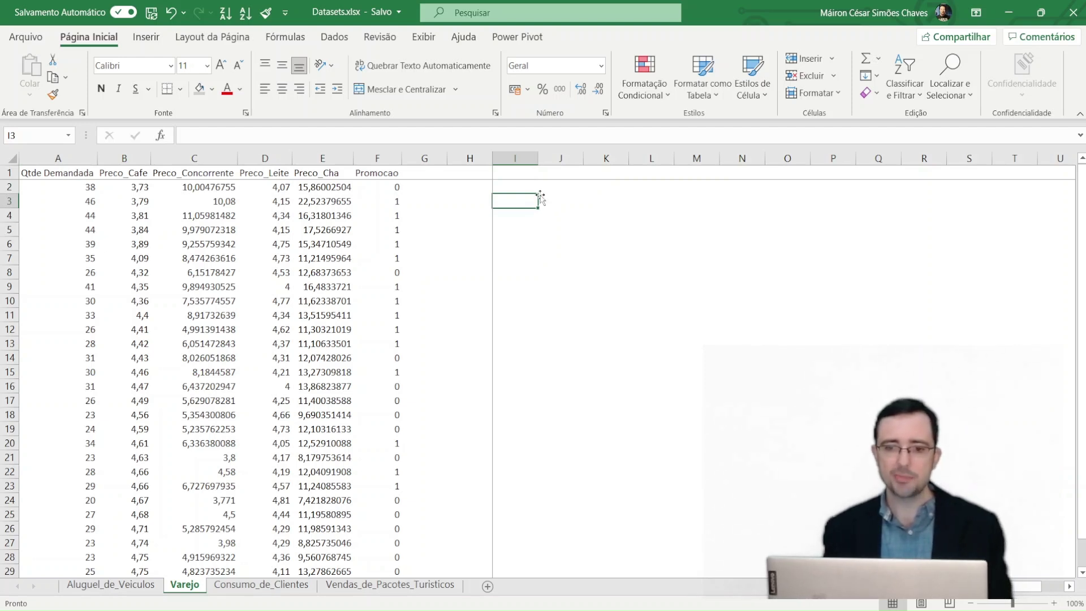
left_click(145, 37)
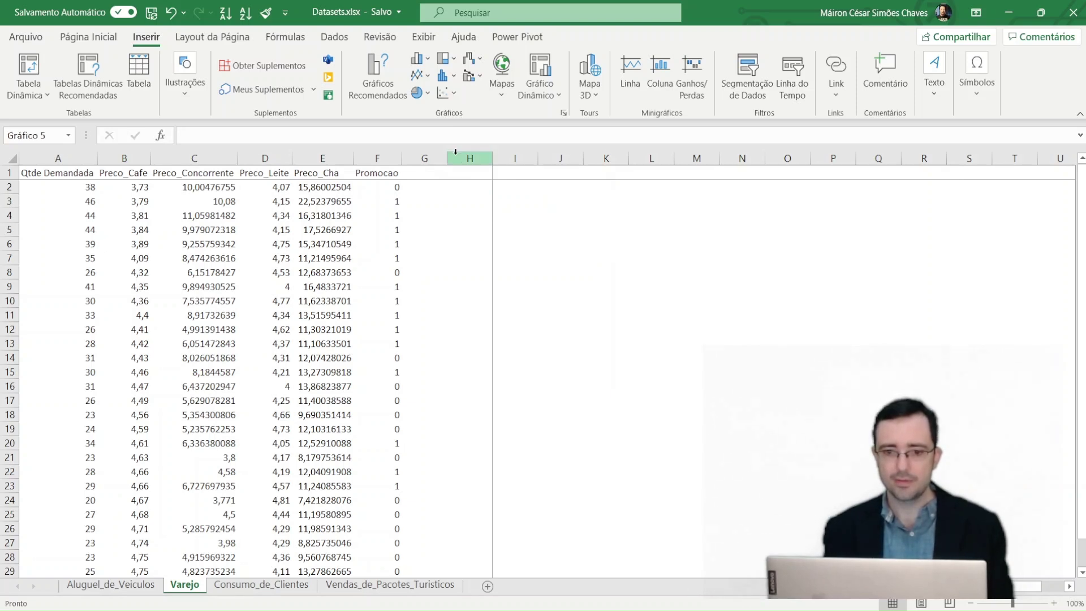
left_click_drag(723, 246, 655, 272)
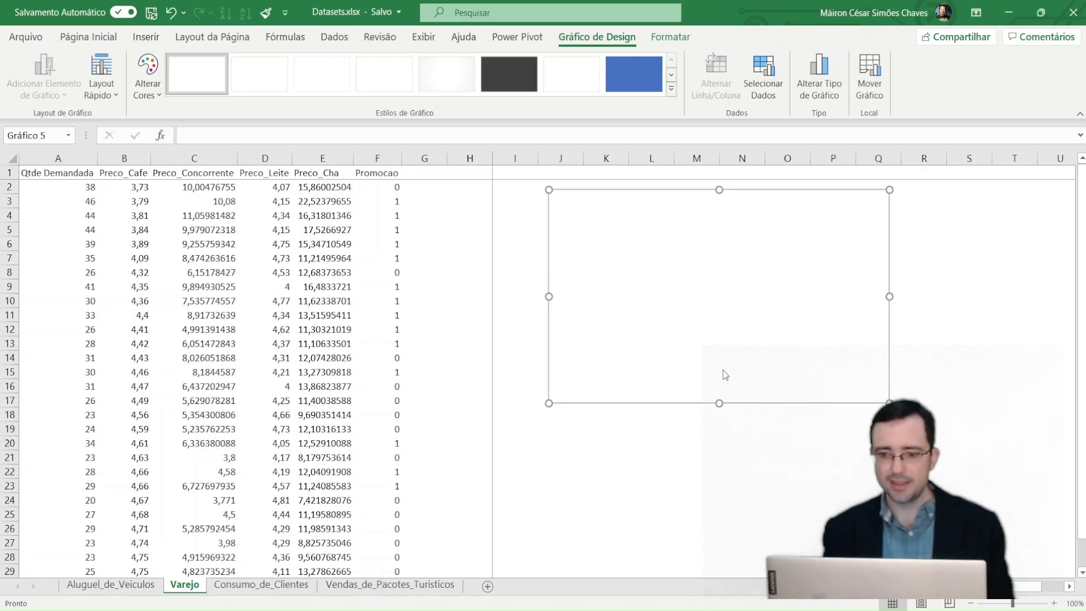
Add a series to the blank chart, using the Preco_Concorrente values from C2 down to the last row as X values.
key("Escape")
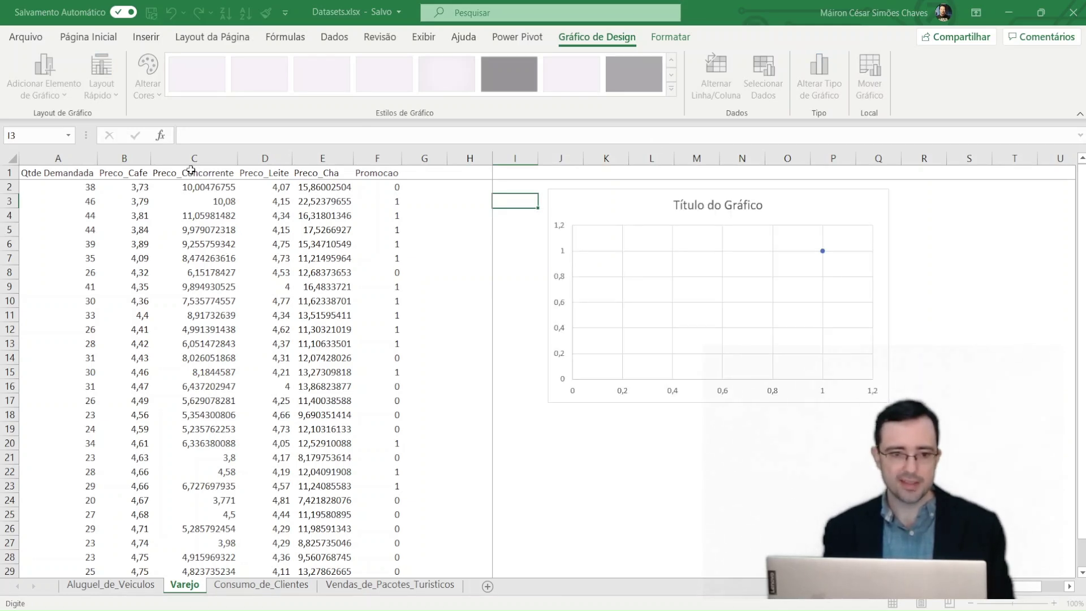
left_click(210, 172)
key("Down")
key("ctrl+shift+Down")
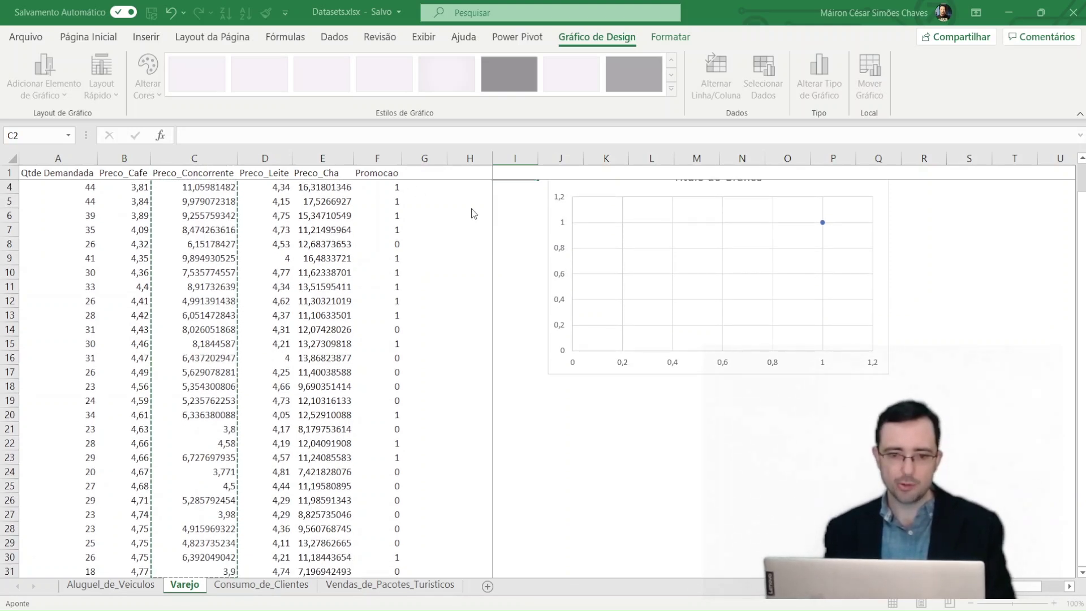
Set the series' Y values to the Qtde Demandada values from A2 down to the last row and accept the series.
left_click(79, 271)
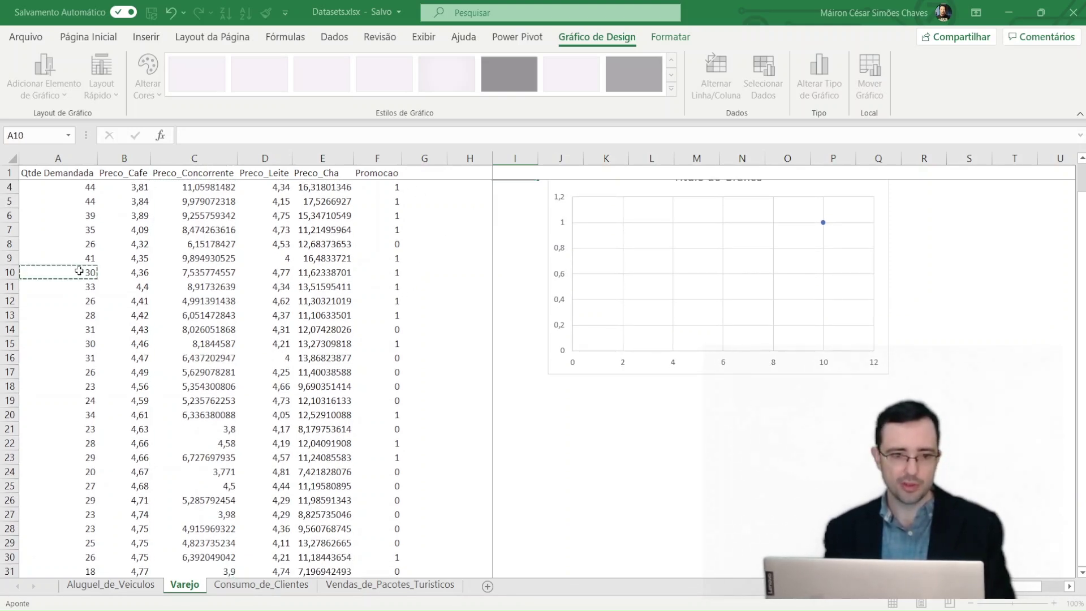
key("ctrl+Up")
key("Down")
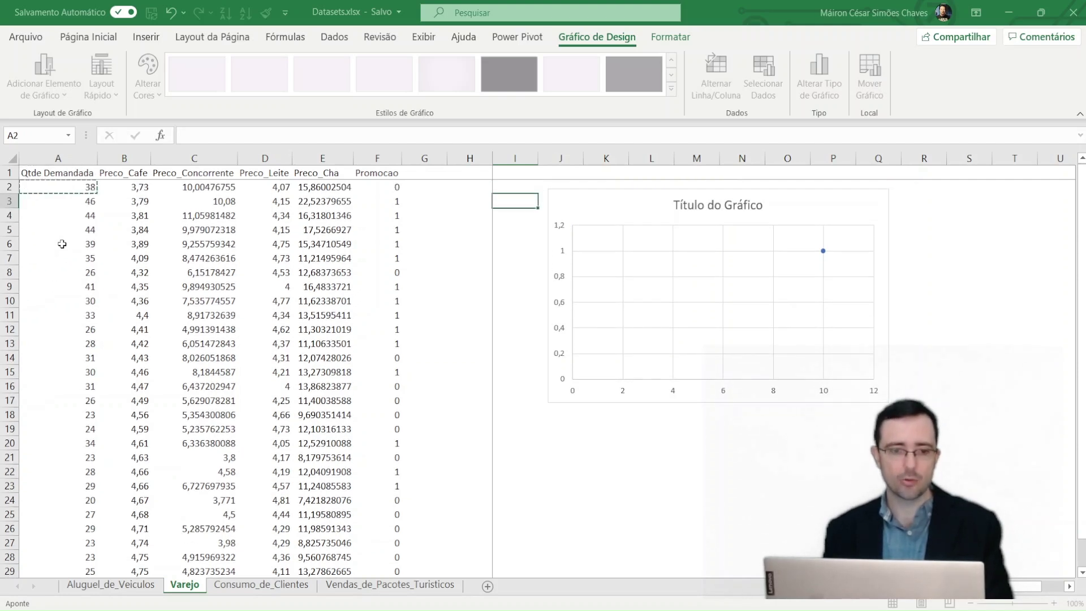
key("ctrl+shift+Down")
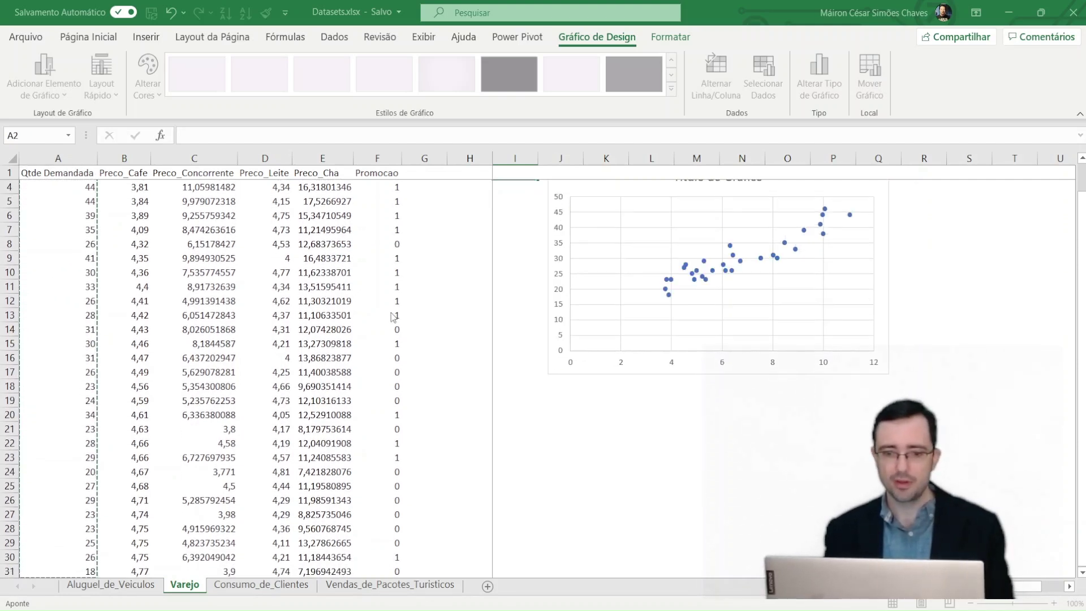
key("Return")
Move the scatter chart closer to the data so that it starts in column I around row 5.
left_click(565, 422)
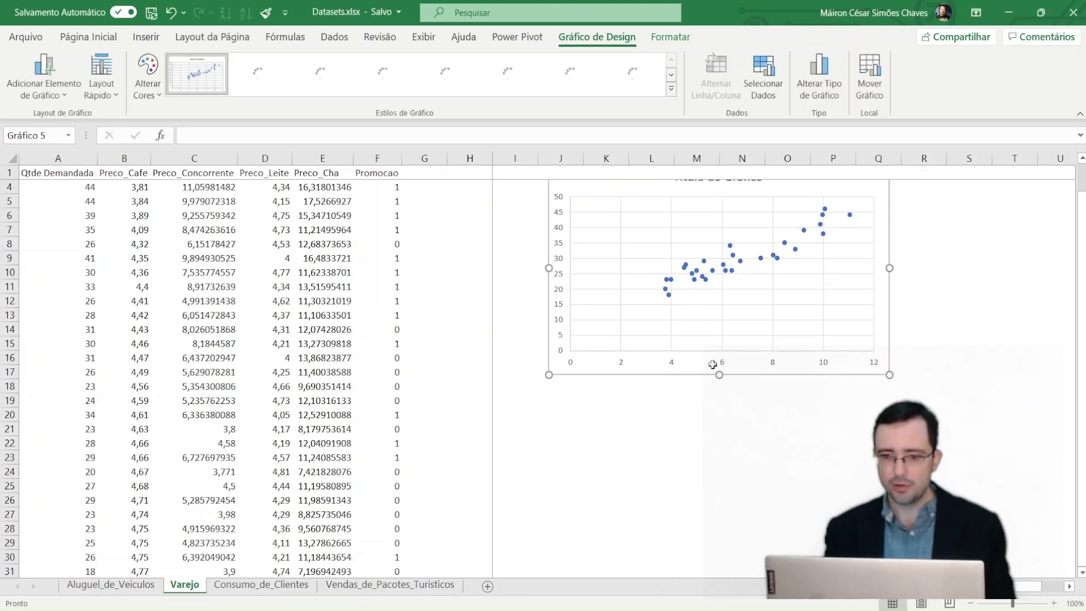
left_click_drag(686, 373, 645, 417)
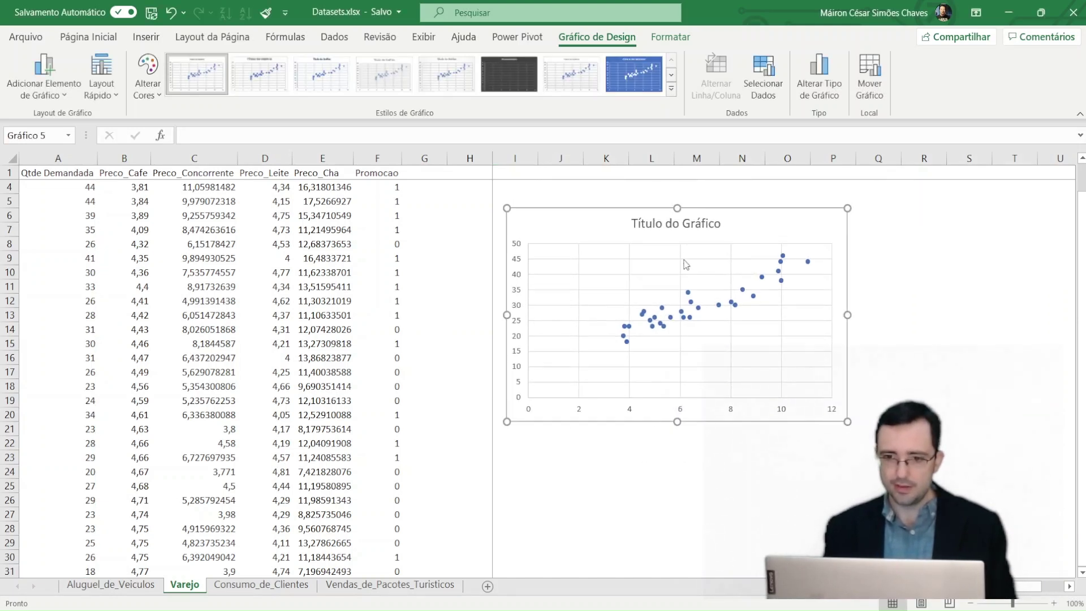
Replace the scatter chart's title with "Relação entre Preço co Concorrente e Demanda" and close the title formatting options.
left_click(662, 226)
double_click(660, 222)
triple_click(659, 221)
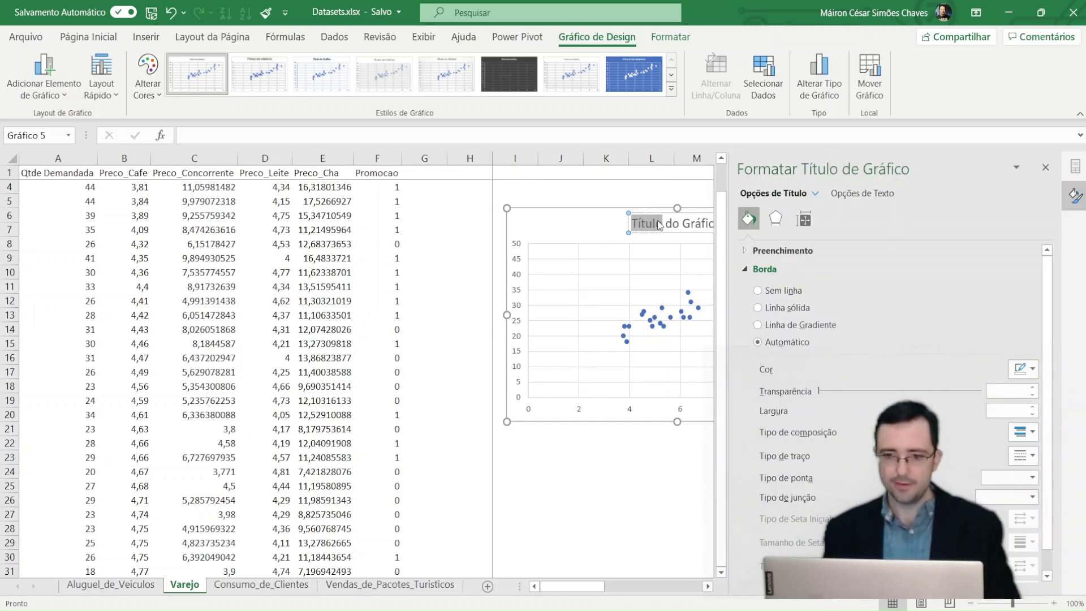
type("Relação")
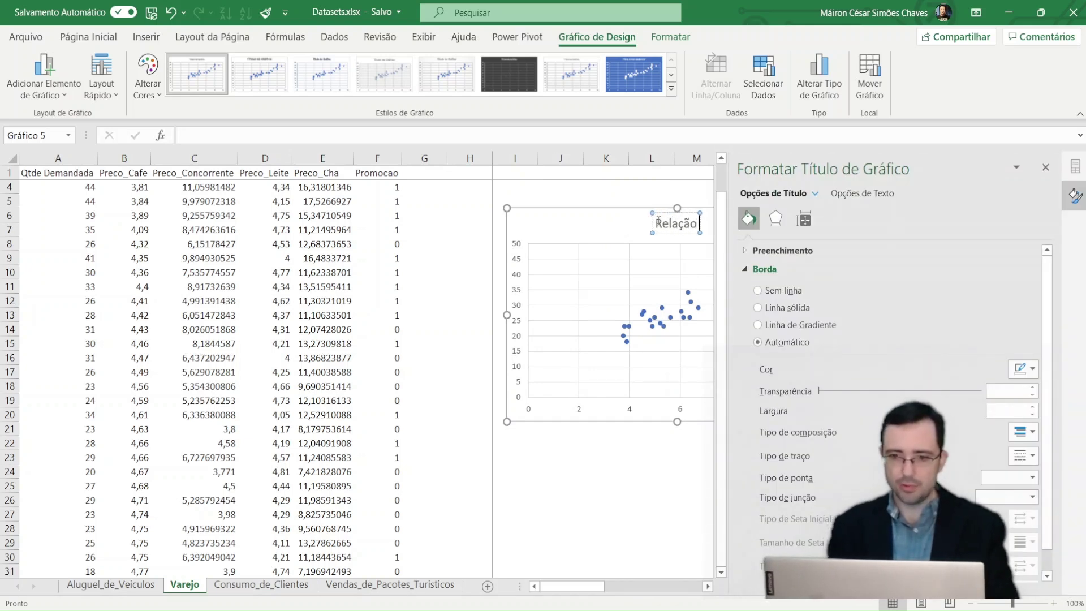
type(" entre P")
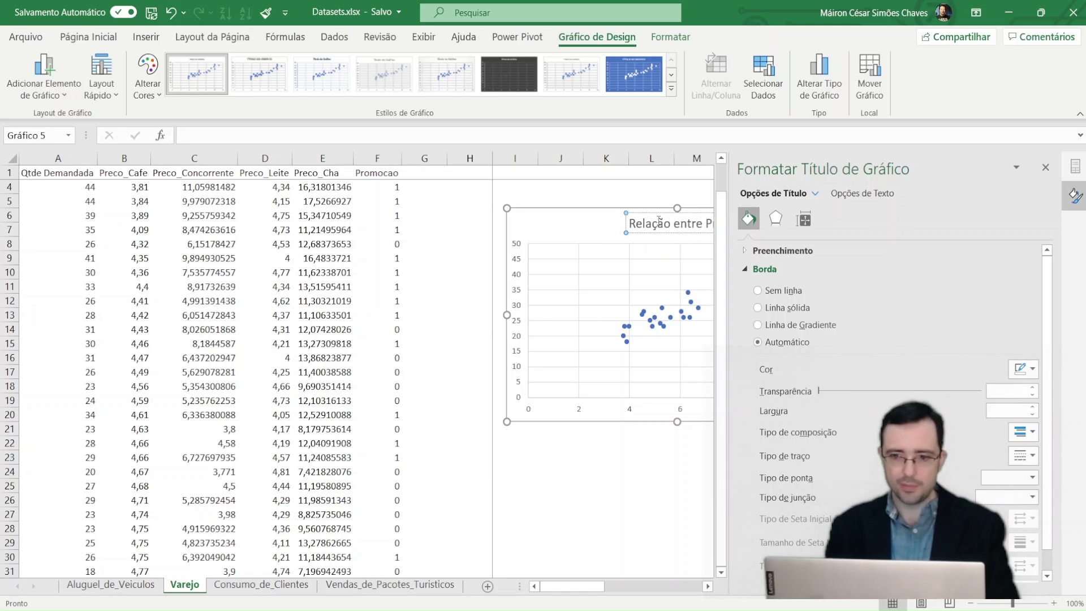
type("reç")
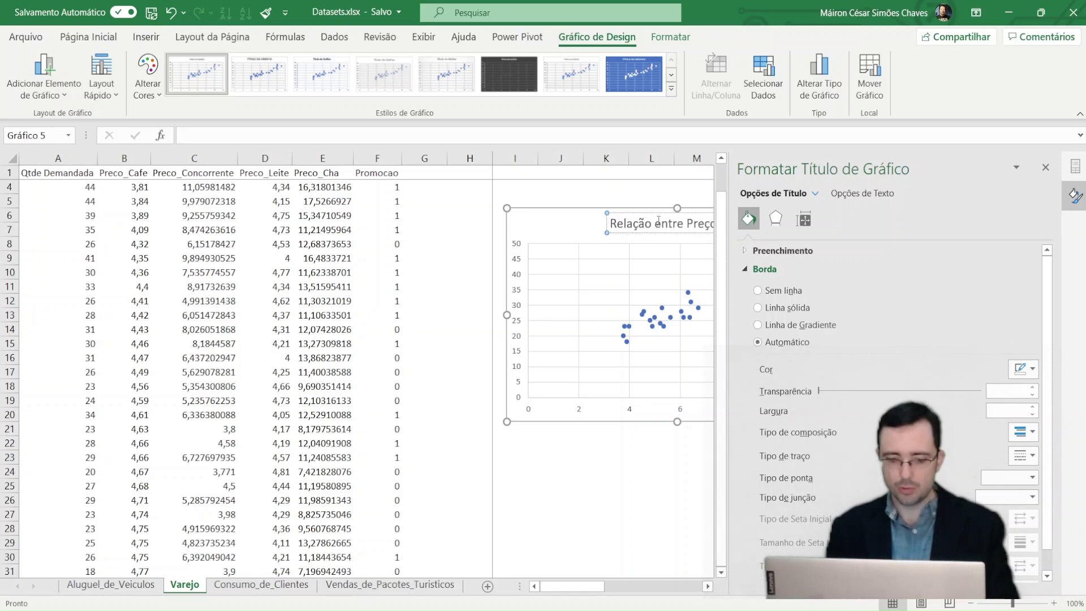
type("o do Caféte e")
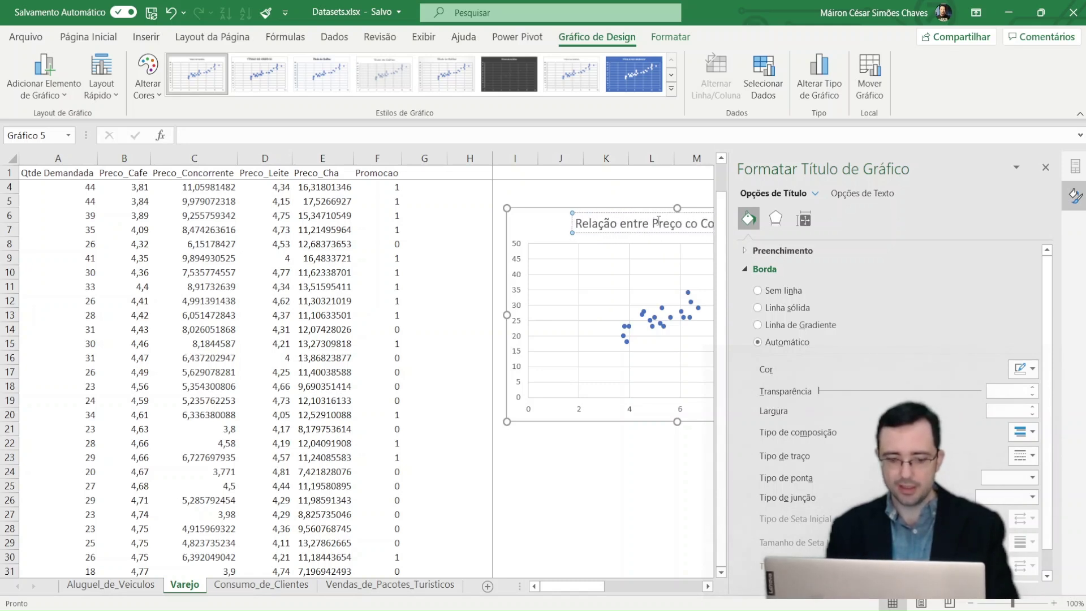
type(" Demanda")
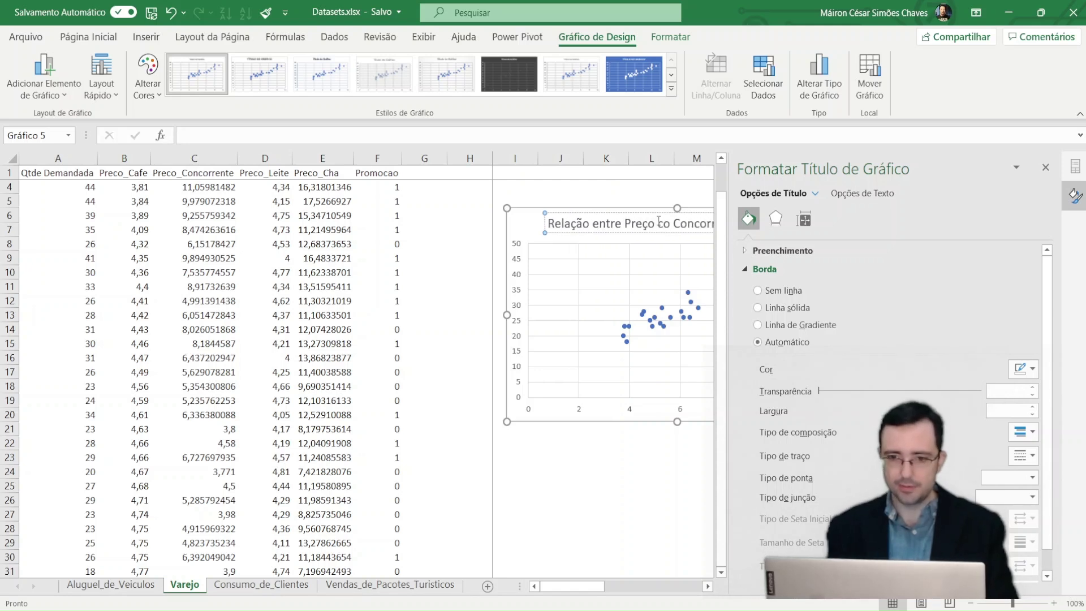
left_click(1046, 168)
left_click(924, 414)
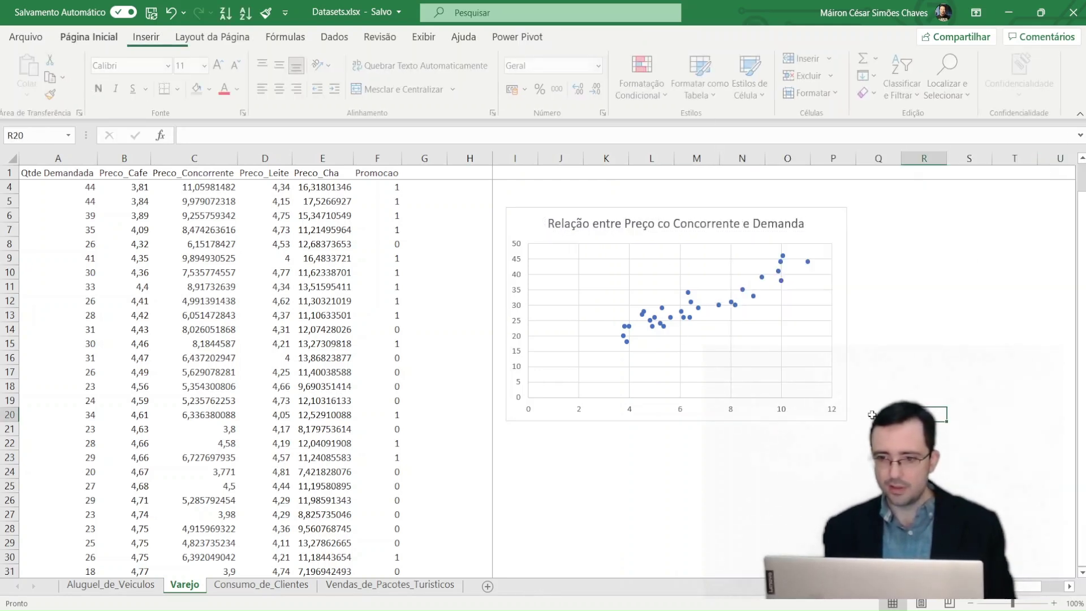
Add a horizontal axis title to the scatter chart reading "Preço do Concorrente".
left_click(772, 410)
left_click(785, 412)
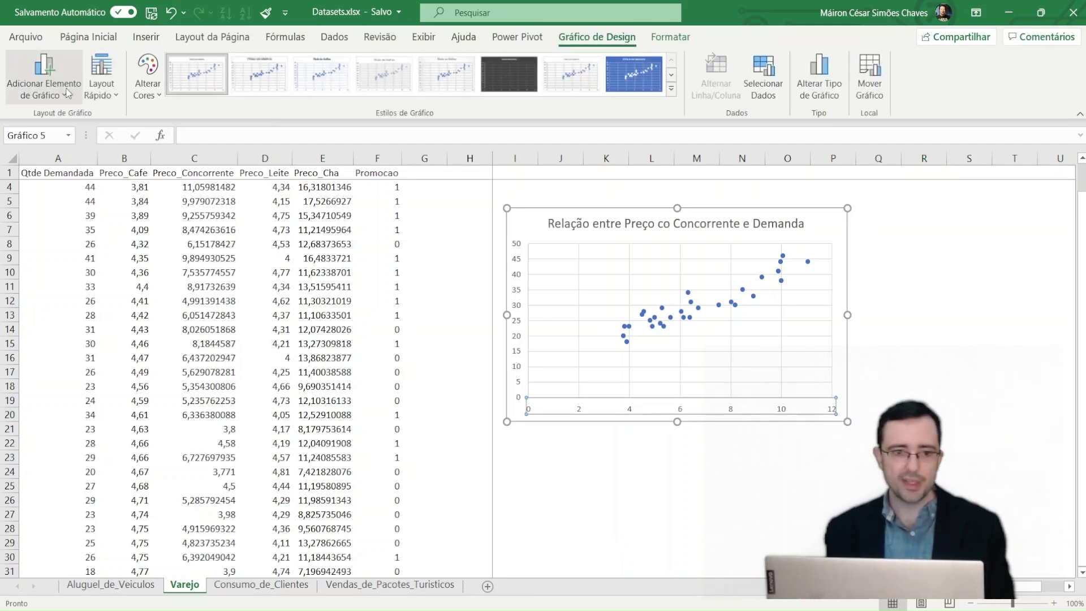
left_click(66, 92)
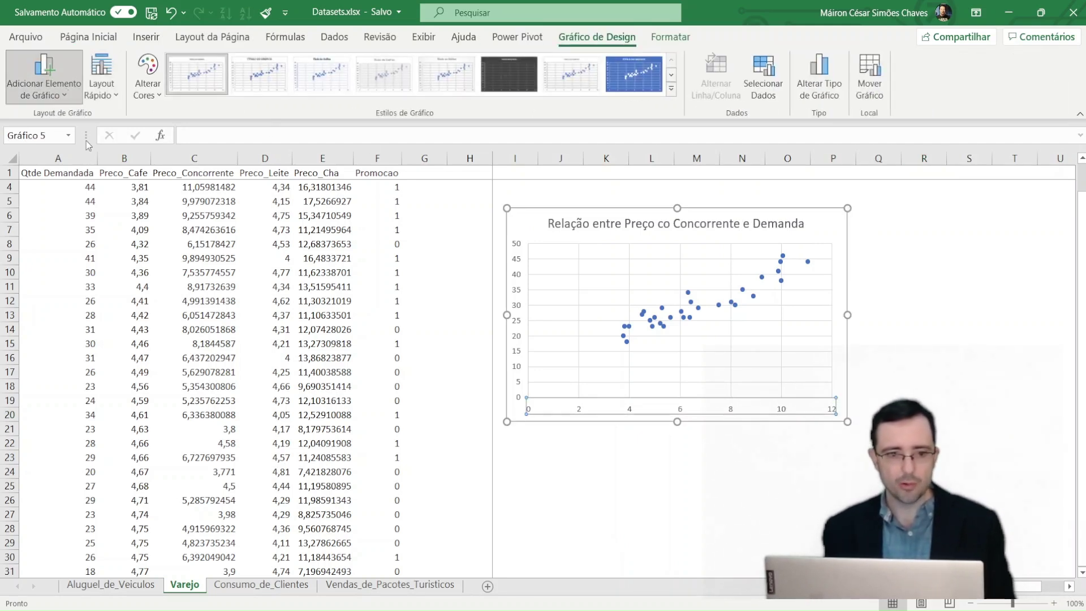
left_click(189, 149)
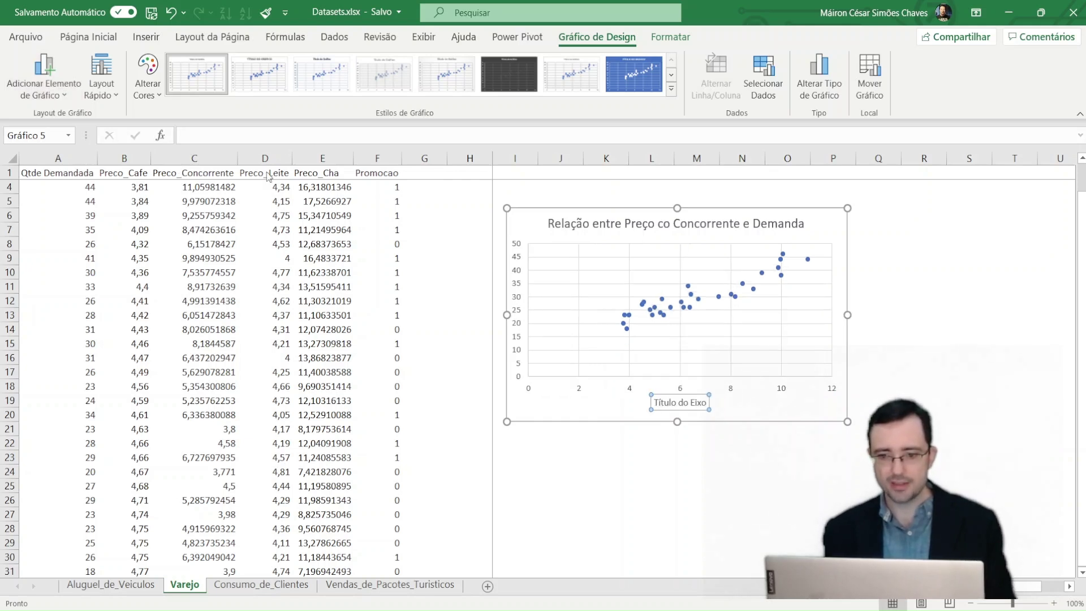
triple_click(680, 403)
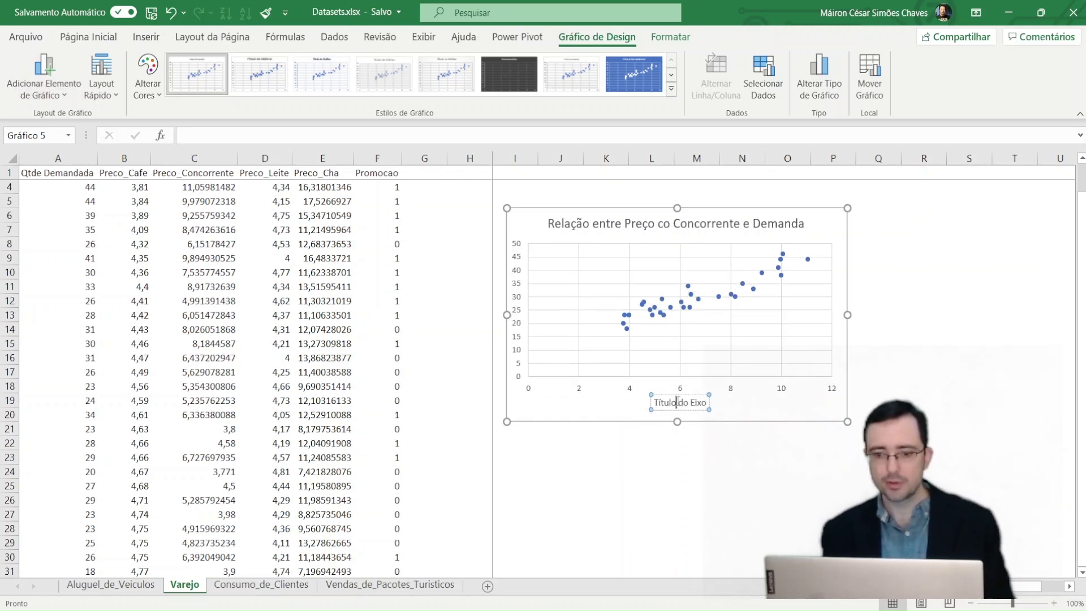
type("Preço")
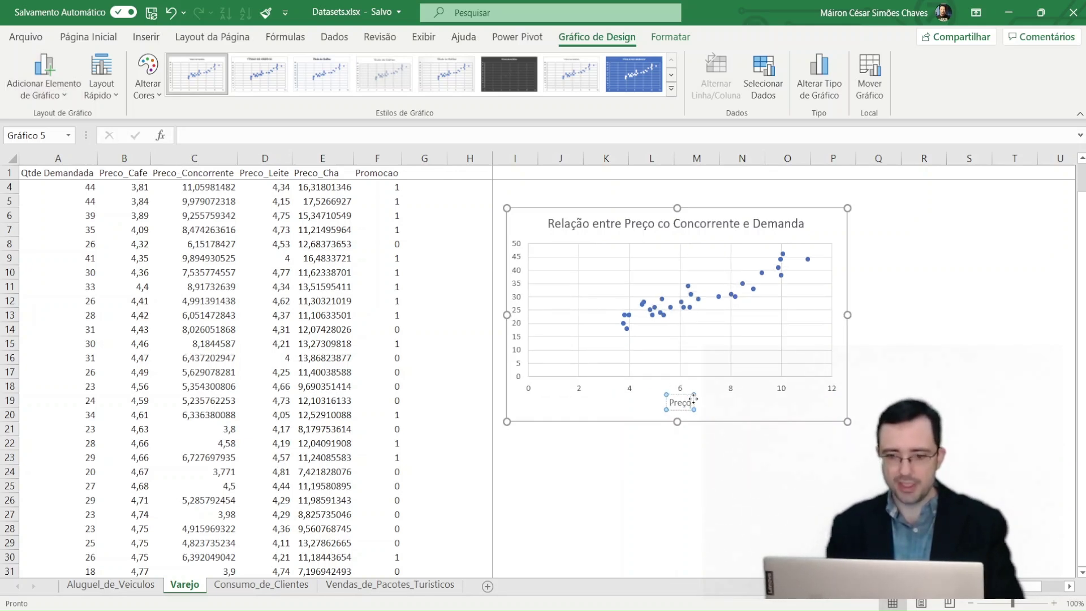
type(" do Concorrente")
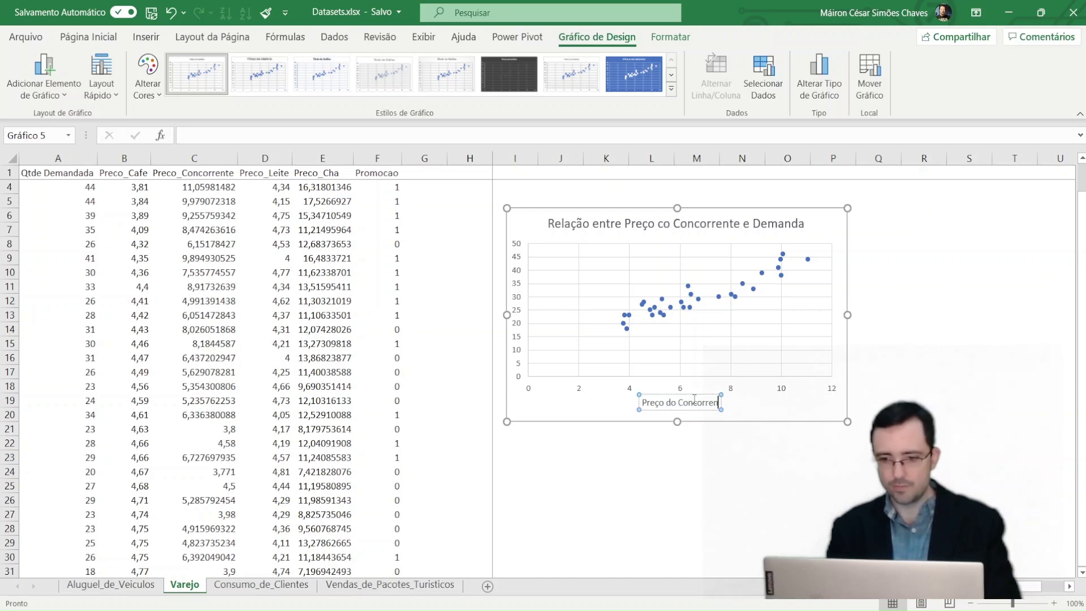
Give the chart's vertical axis the title "Qtde Demandada" and deselect the chart.
left_click(559, 225)
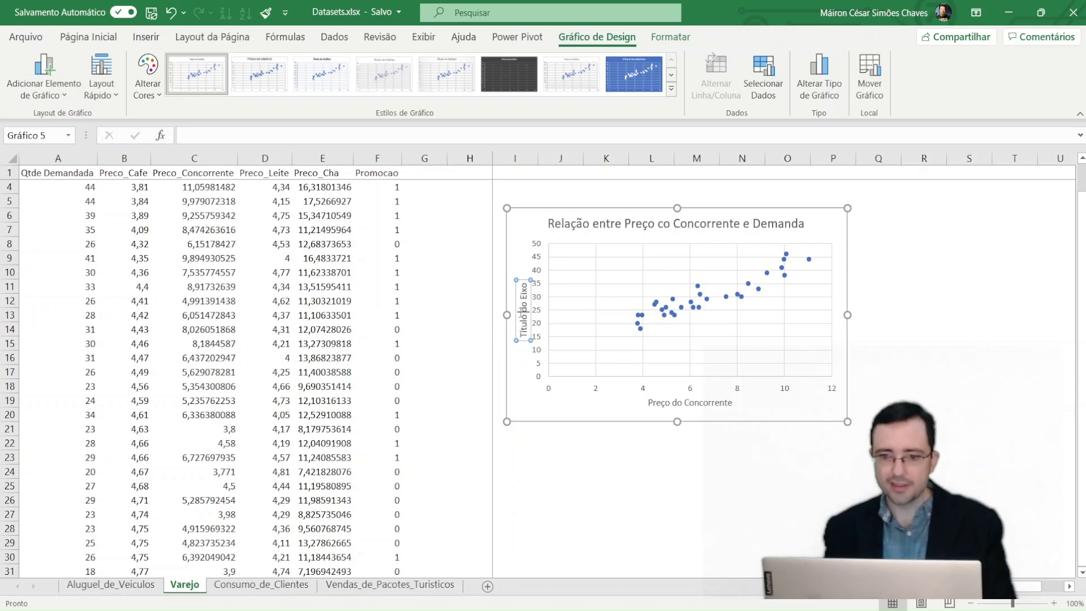
triple_click(522, 310)
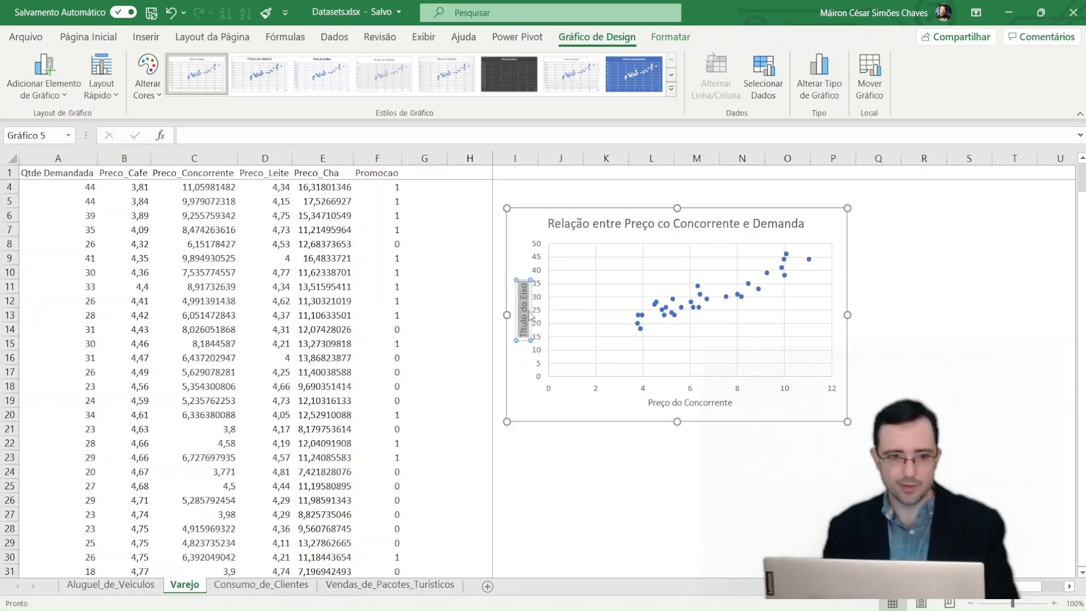
type("Qtde e")
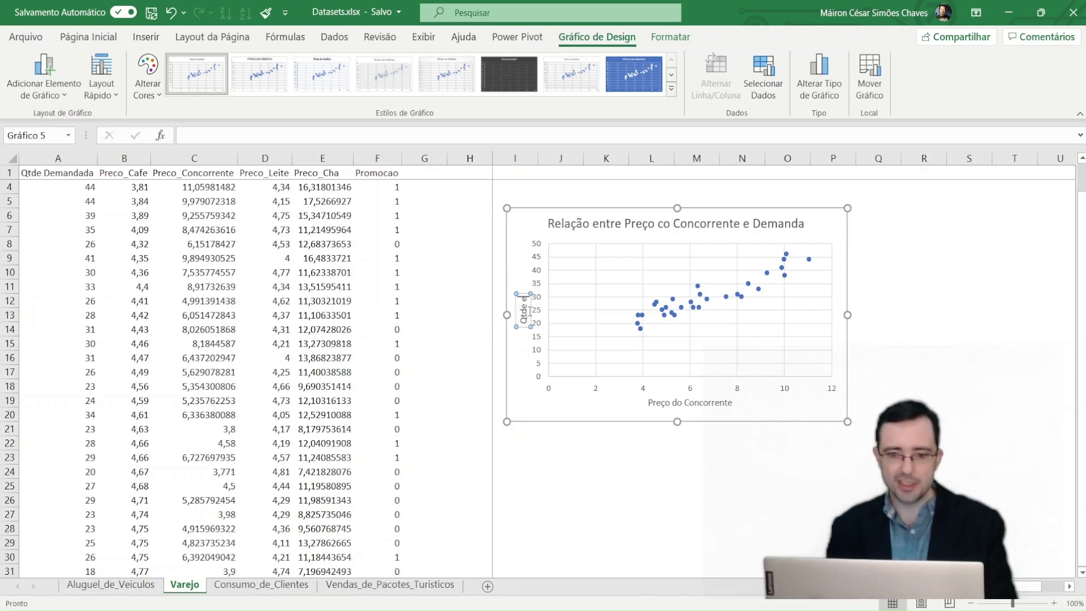
type("emandada")
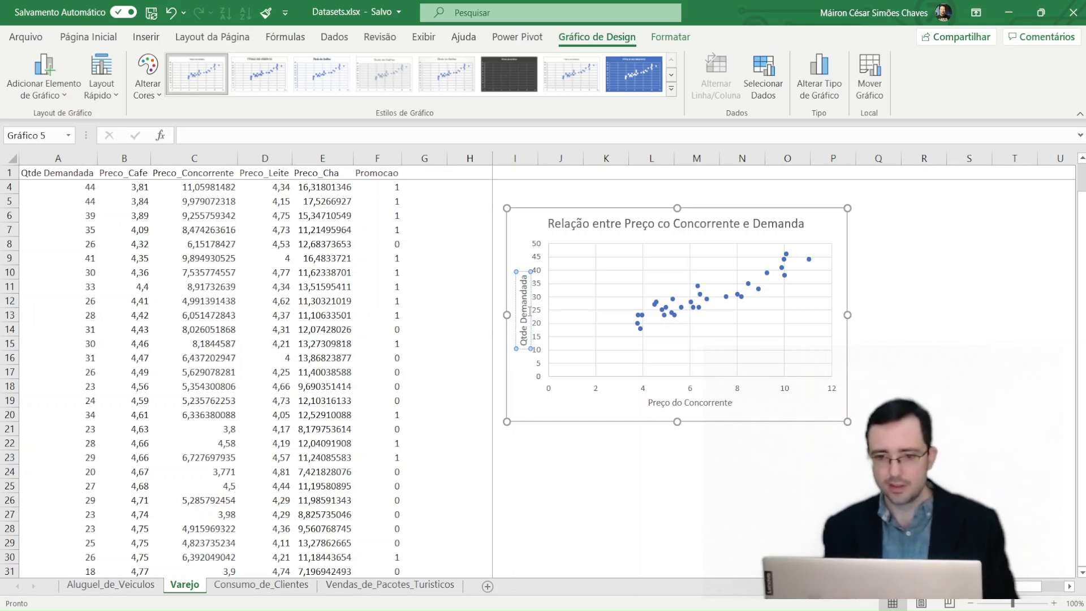
left_click(586, 456)
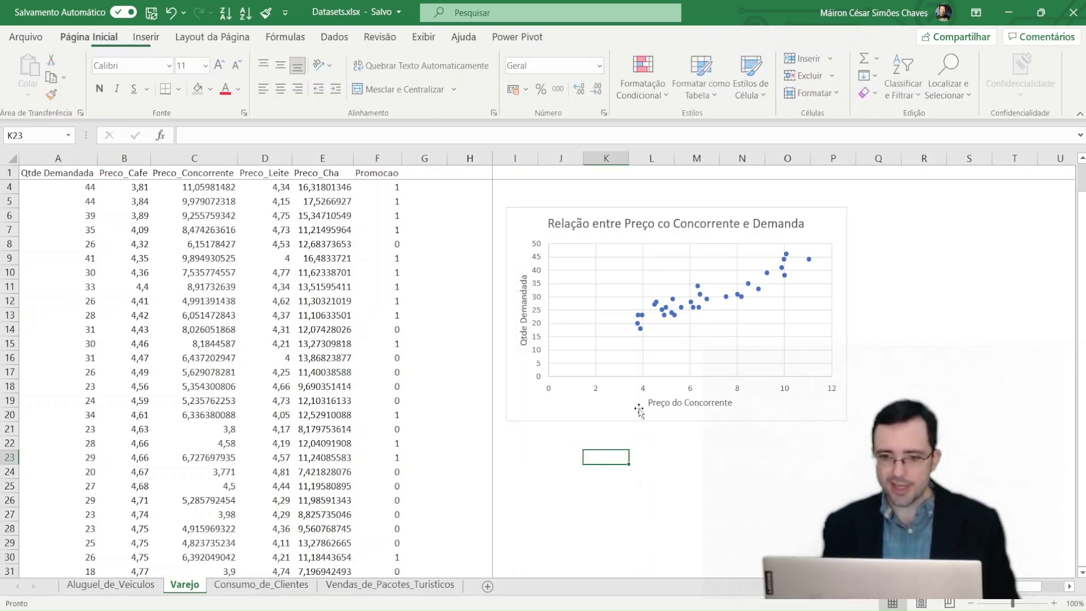
left_click(769, 215)
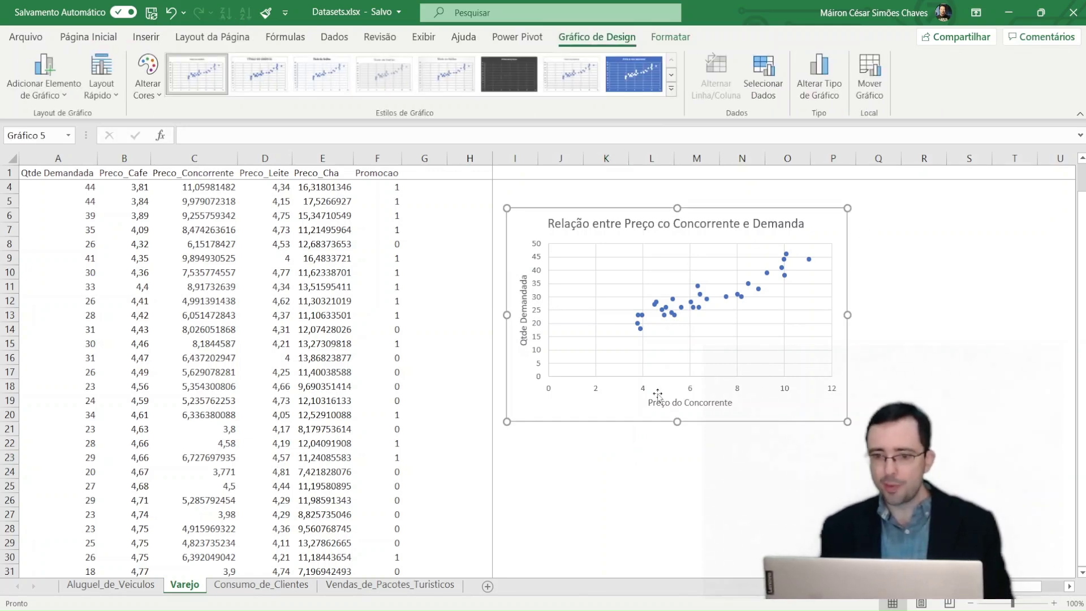
left_click(643, 390)
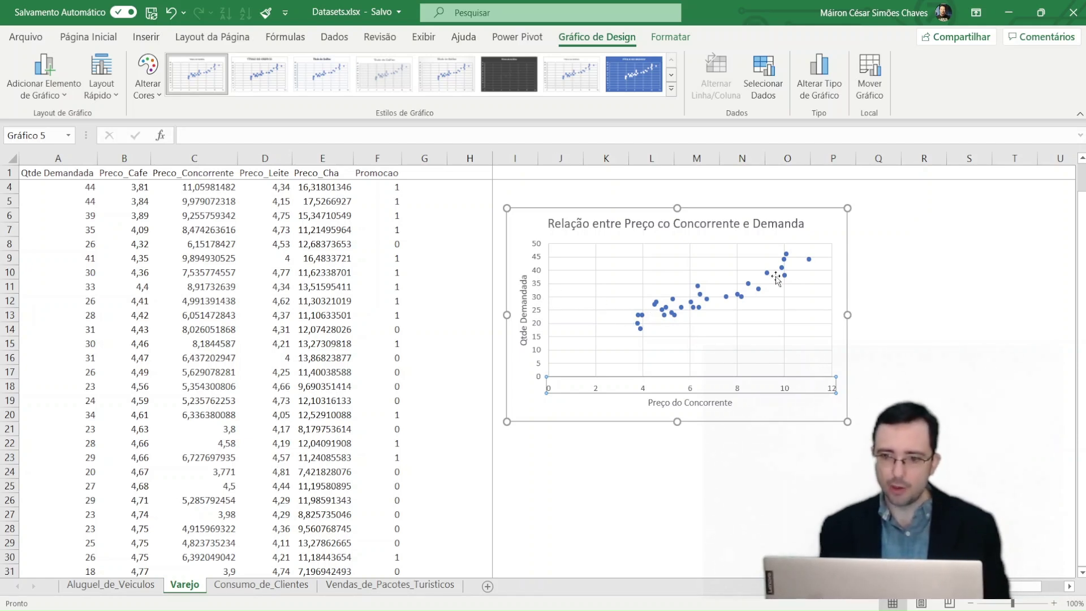
left_click(811, 261)
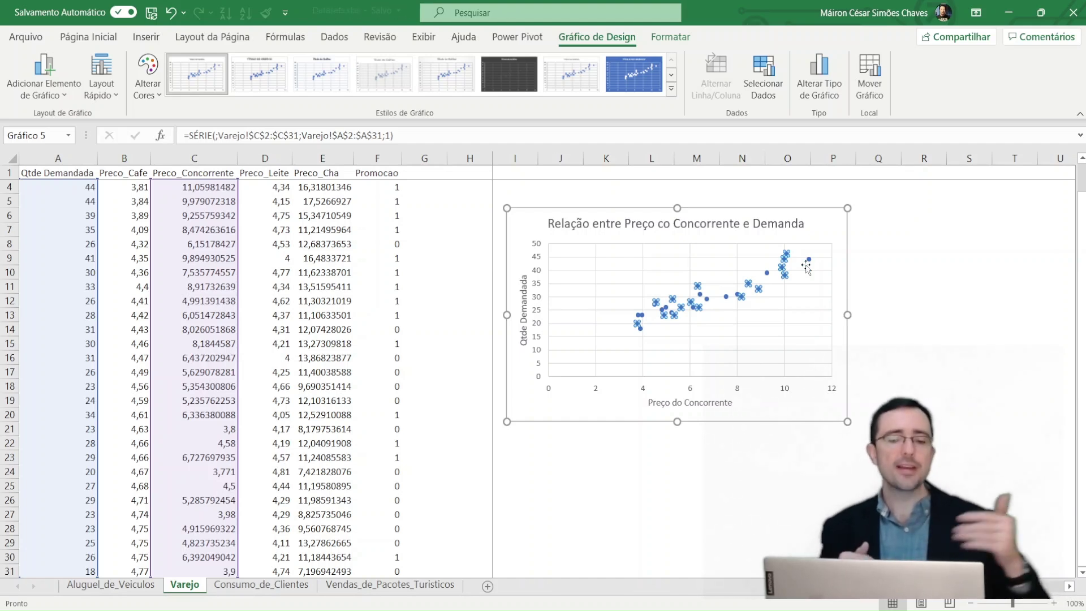
Shift the scatter chart slightly away from the data columns and enter the label "Correlação" in cell I4.
left_click(558, 188)
left_click_drag(527, 217, 550, 219)
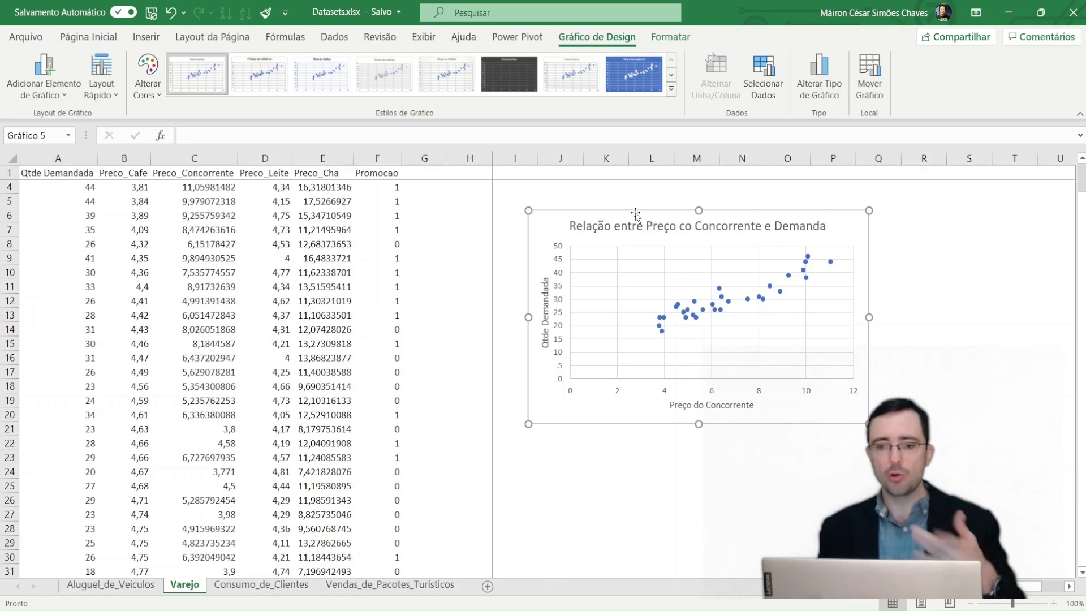
left_click(482, 192)
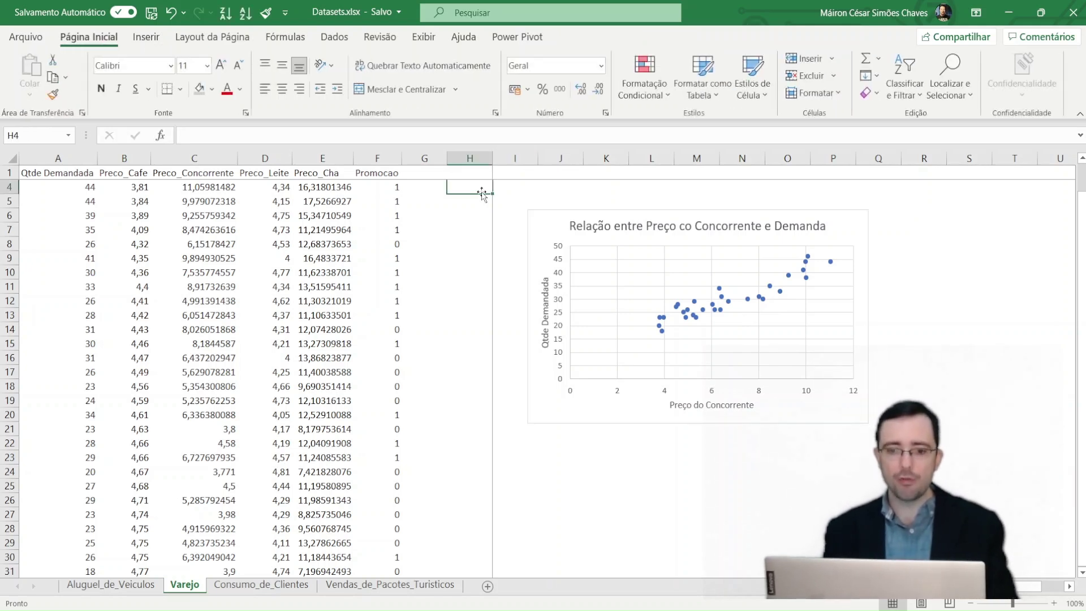
key("Right")
type("Correlaçã")
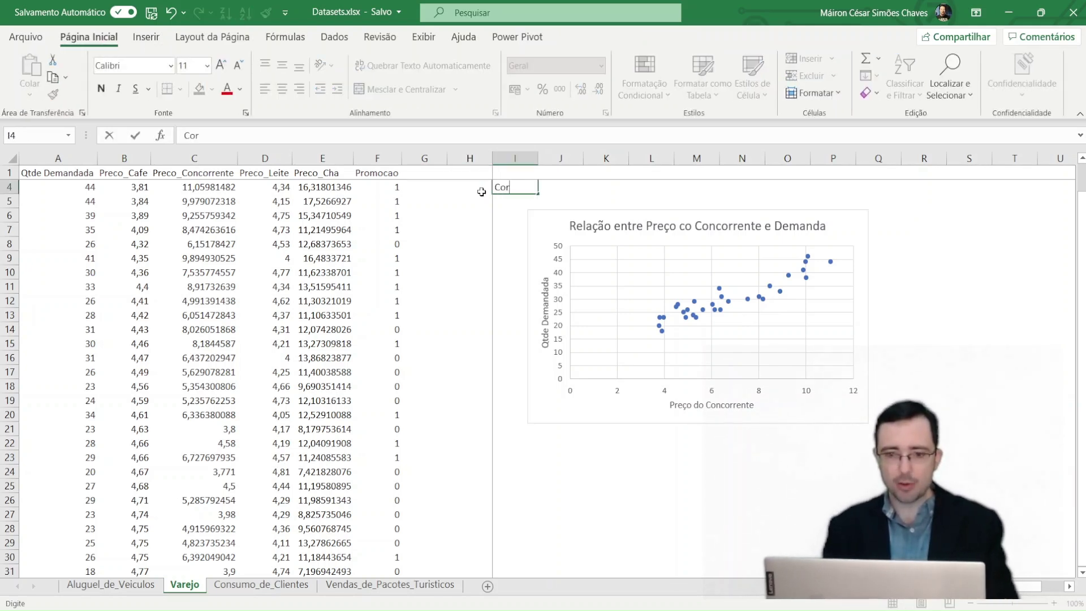
key("Right")
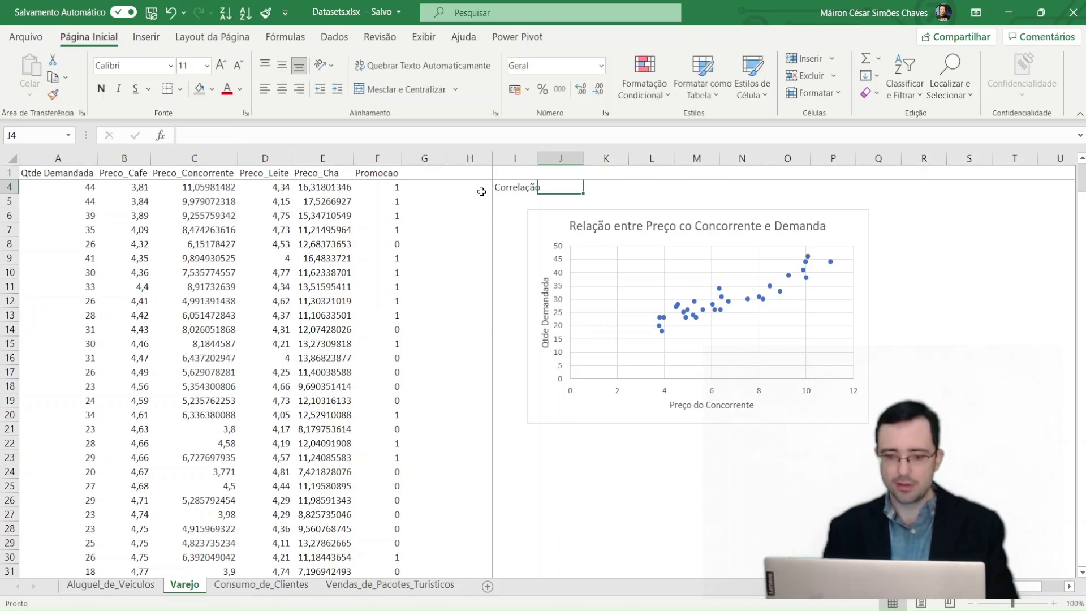
Start a CORREL formula in cell J4 with the Qtde Demandada values A2:A31 as the first array.
type("=")
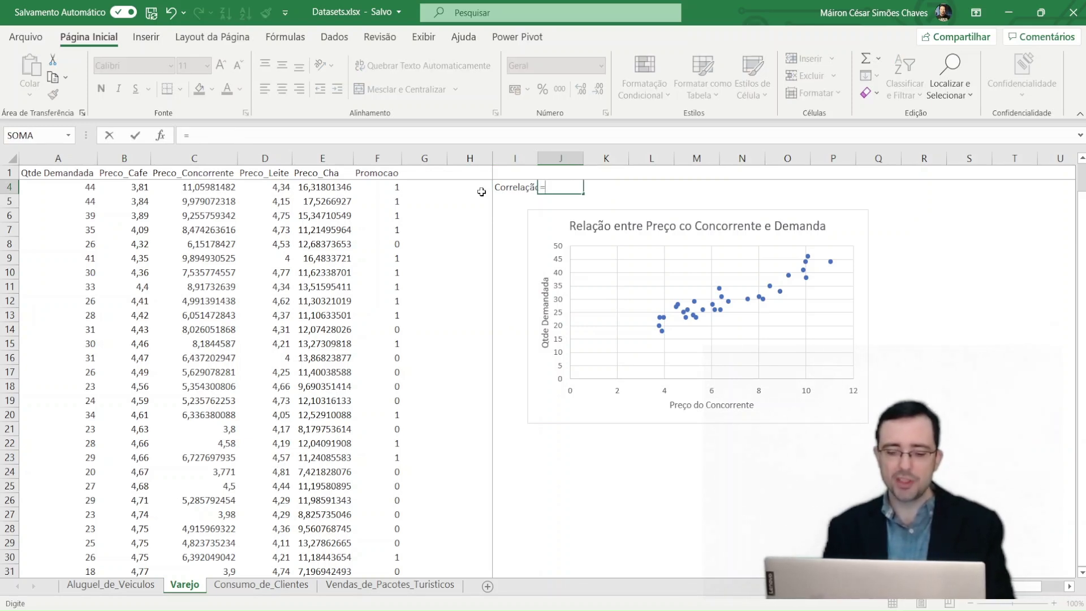
type("corr")
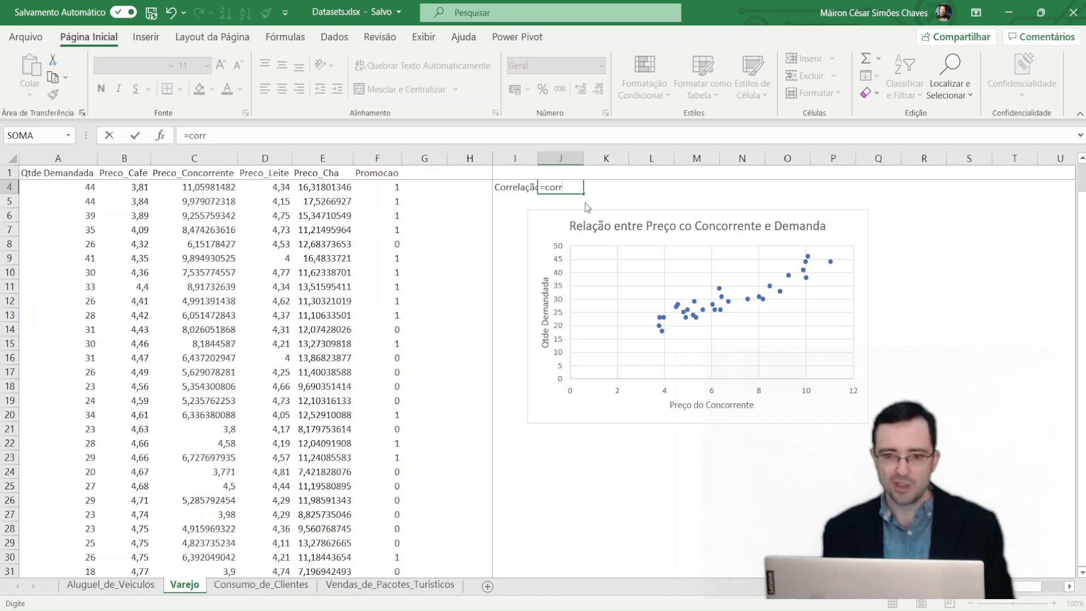
key("Tab")
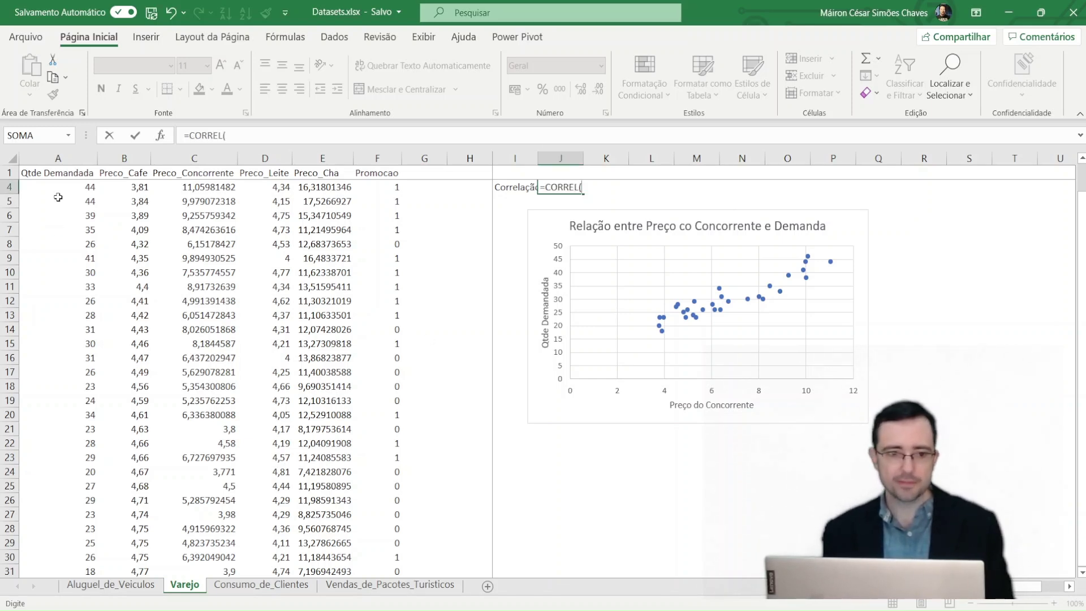
left_click_drag(75, 179, 80, 177)
left_click(85, 187)
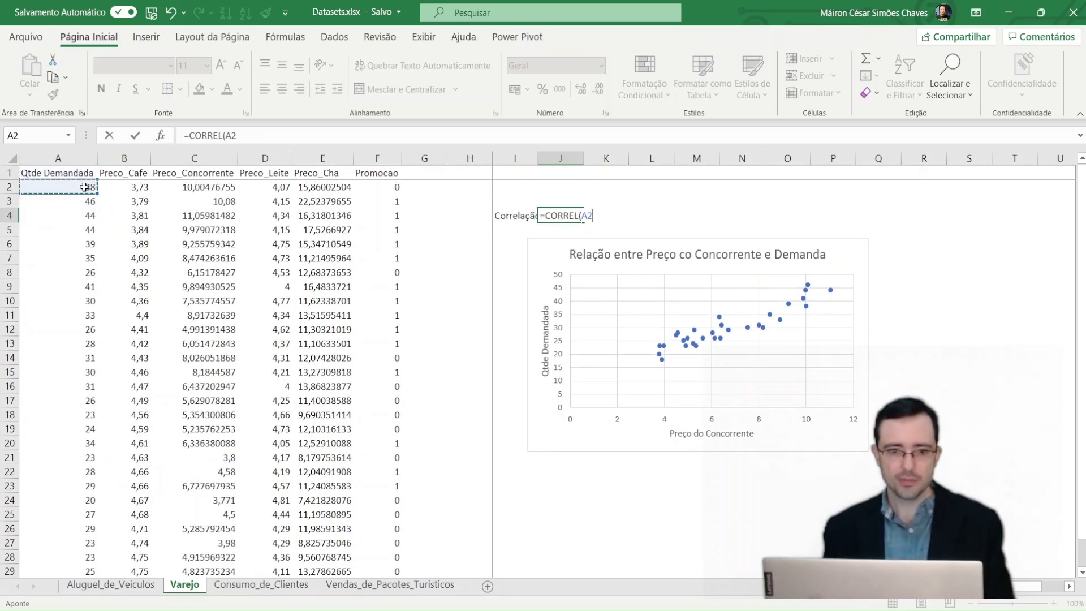
key("ctrl+shift+Down")
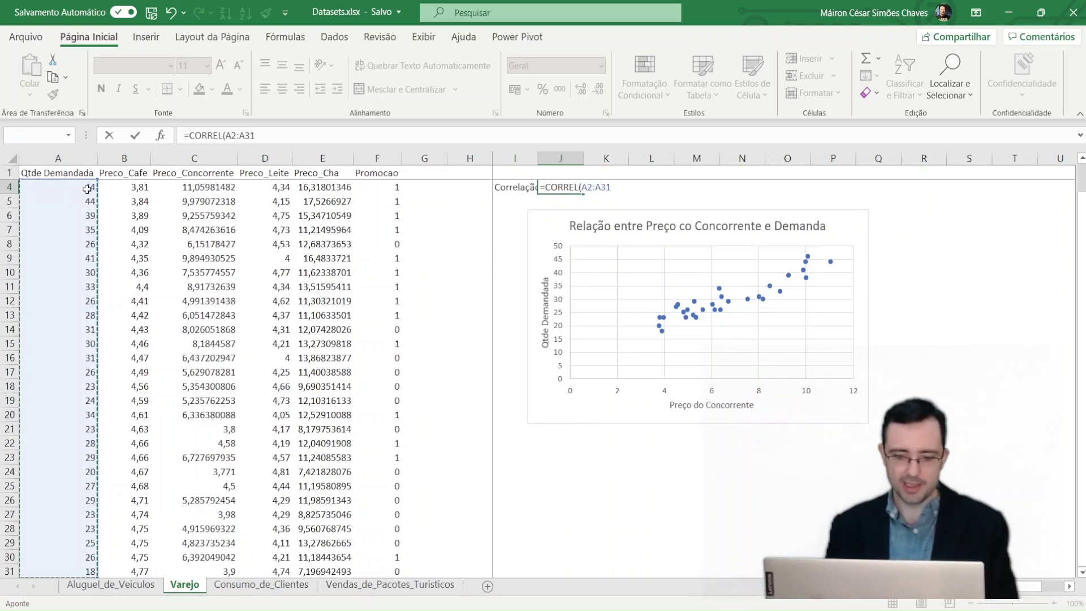
Complete the CORREL formula with the Preco_Concorrente values C2:C31 as the second array and reselect its result cell J4.
type(";")
key("Left")
key("Left")
key("Left")
key("Left")
key("Left")
key("Left")
key("Left")
key("Left")
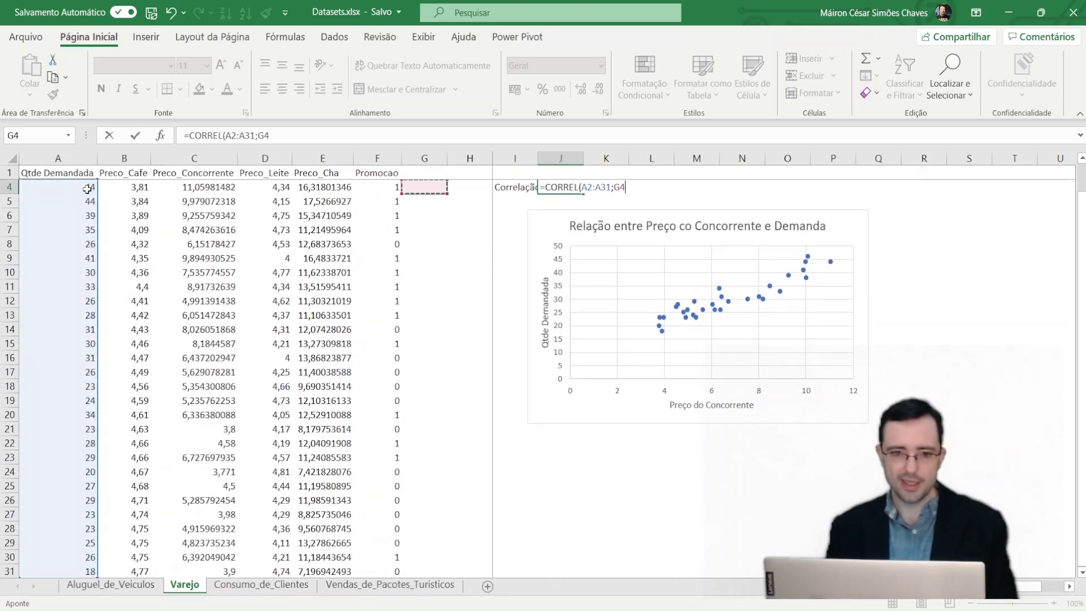
key("Right")
key("Up")
key("Up")
key("Up")
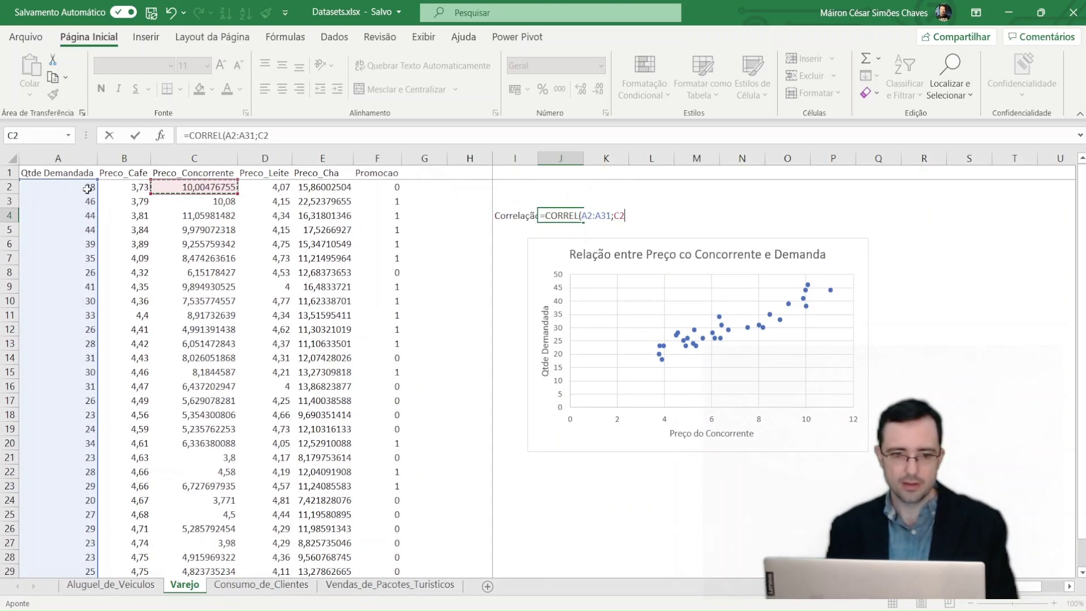
key("Down")
key("ctrl+shift+Down")
type(")")
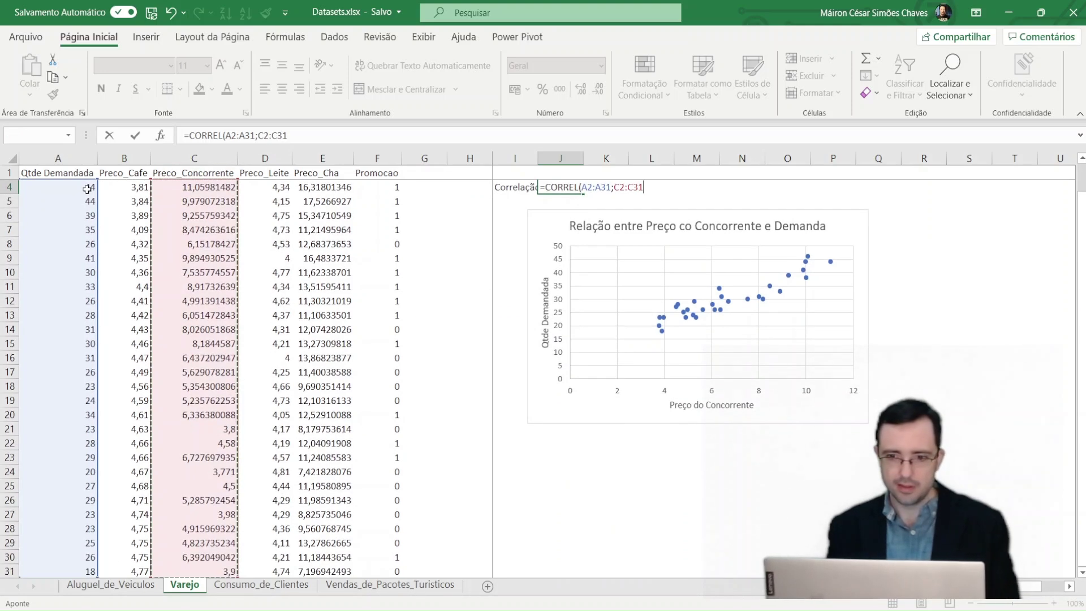
key("Return")
key("Up")
key("Up")
key("Right")
key("Right")
key("Left")
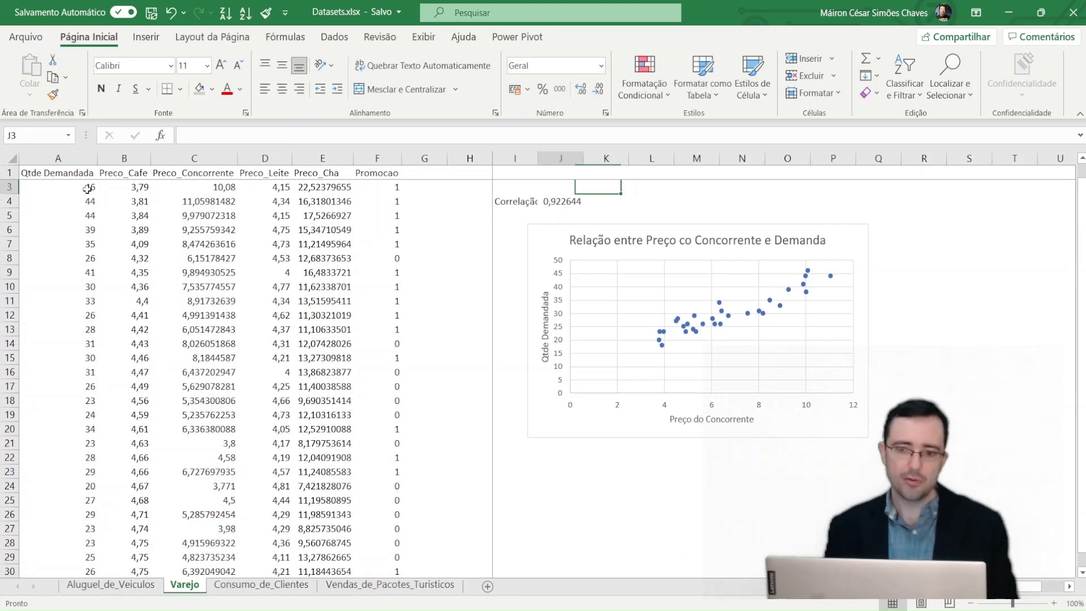
key("Down")
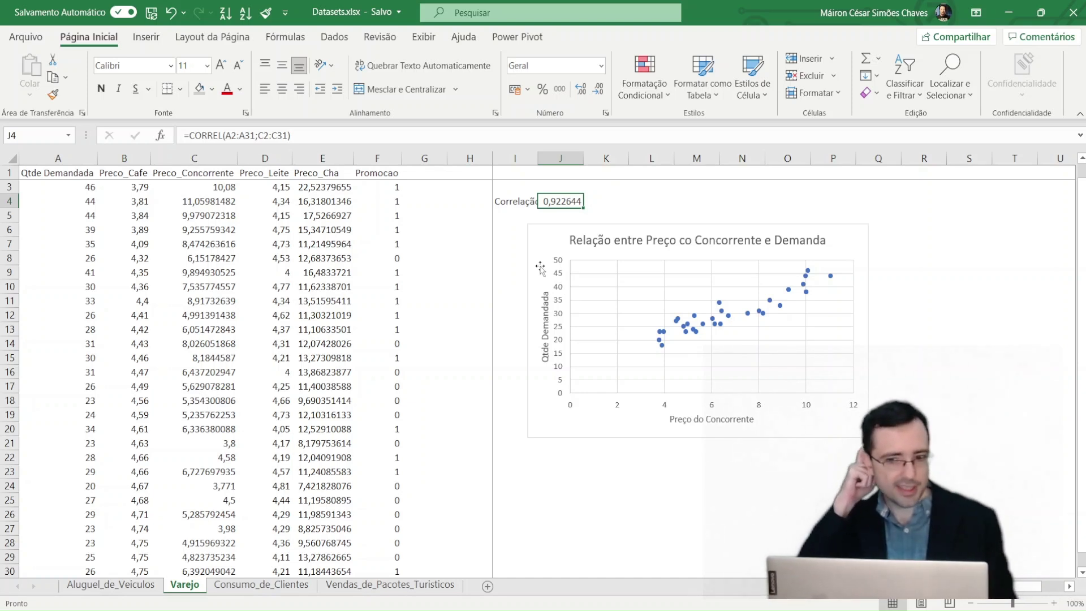
Apply the solid blue chart style with white hollow markers to the scatter chart and position it directly below the correlation row from column I.
left_click(536, 233)
left_click_drag(538, 229, 535, 190)
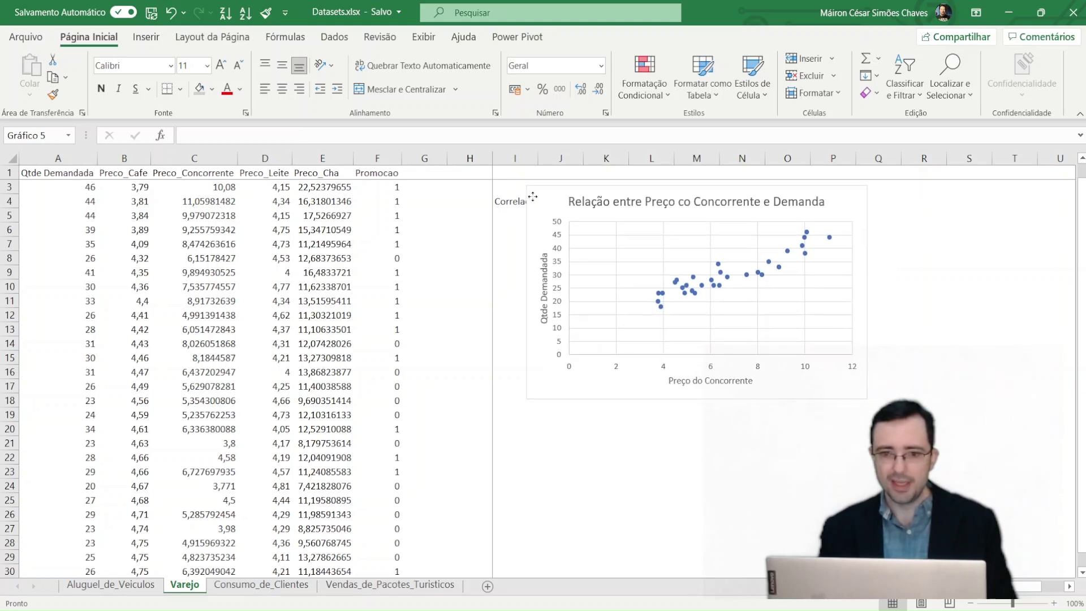
left_click(591, 41)
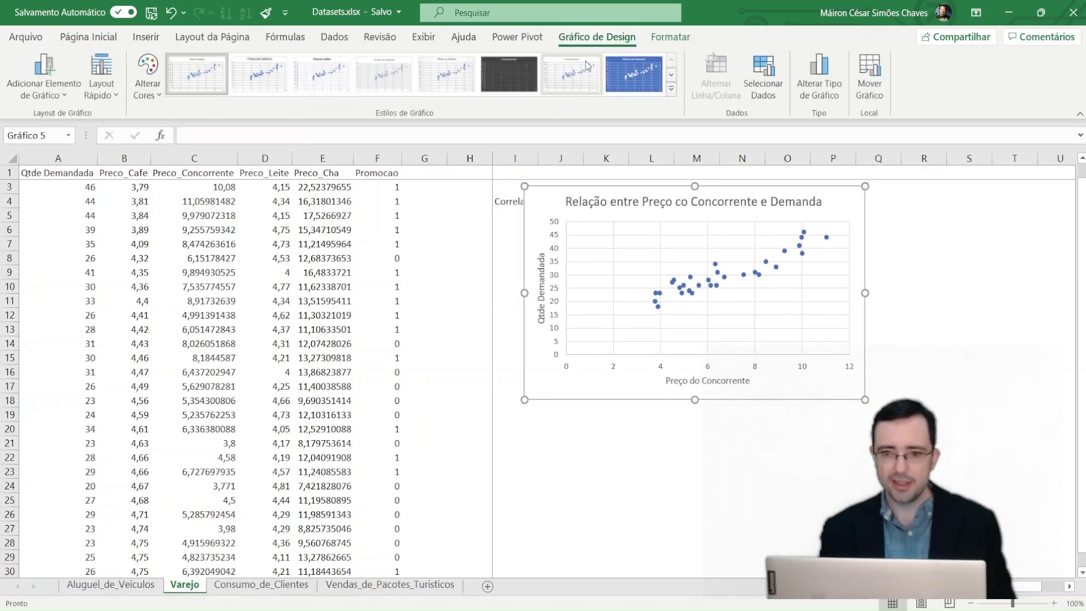
left_click(623, 70)
left_click_drag(573, 219, 542, 238)
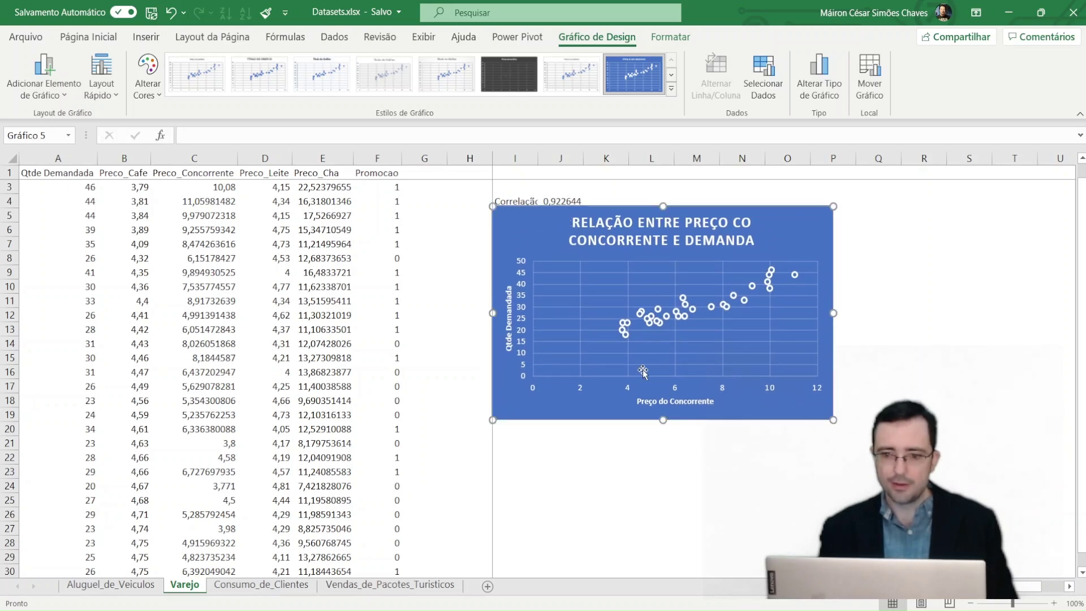
scroll(645, 372, "down", 1)
scroll(646, 373, "up", 2)
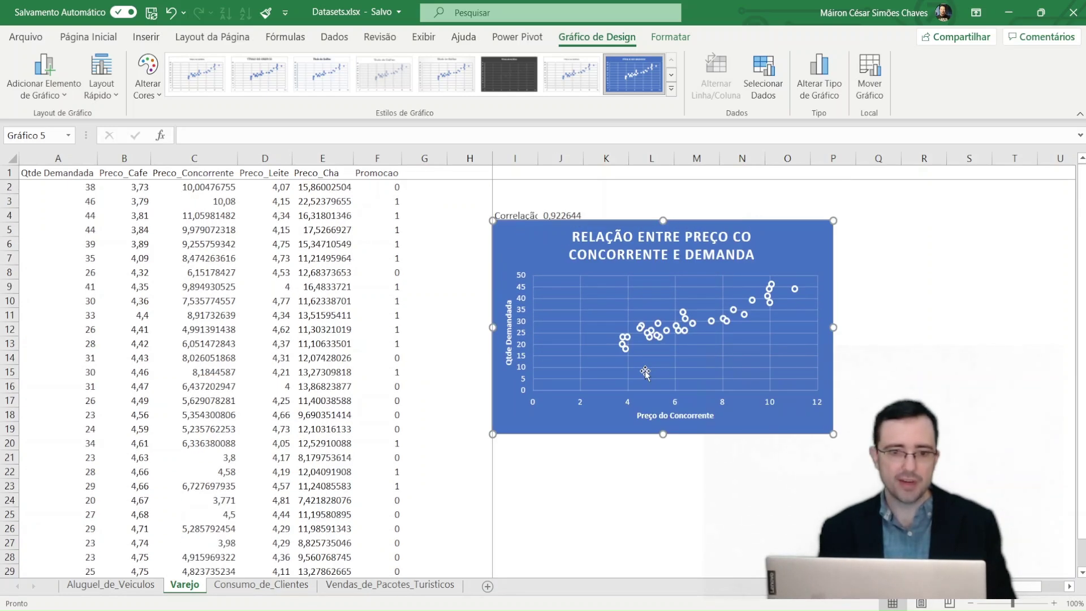
left_click(313, 187)
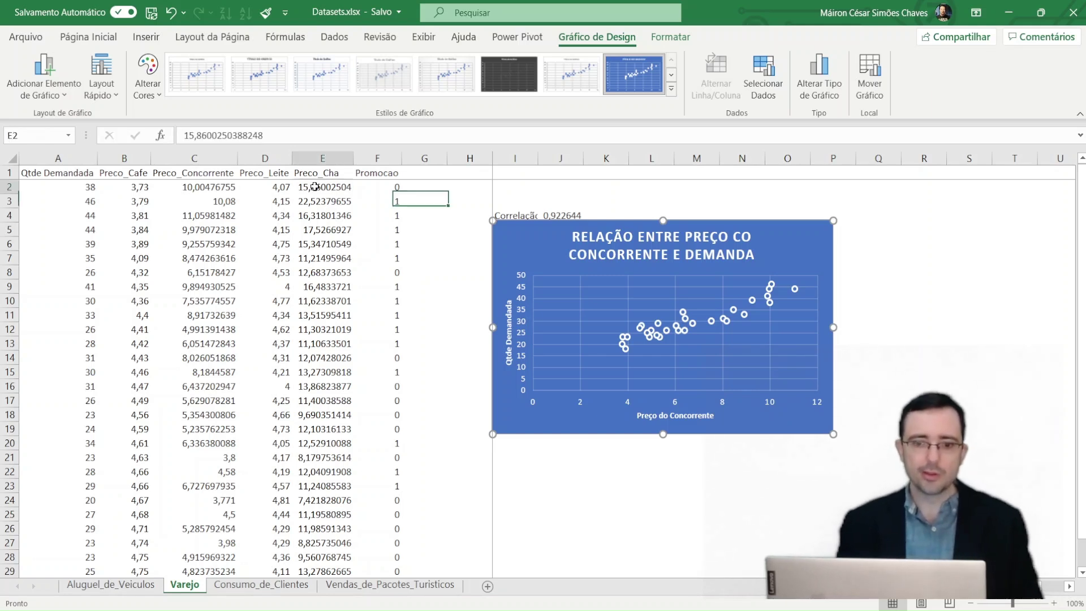
left_click_drag(146, 173, 146, 210)
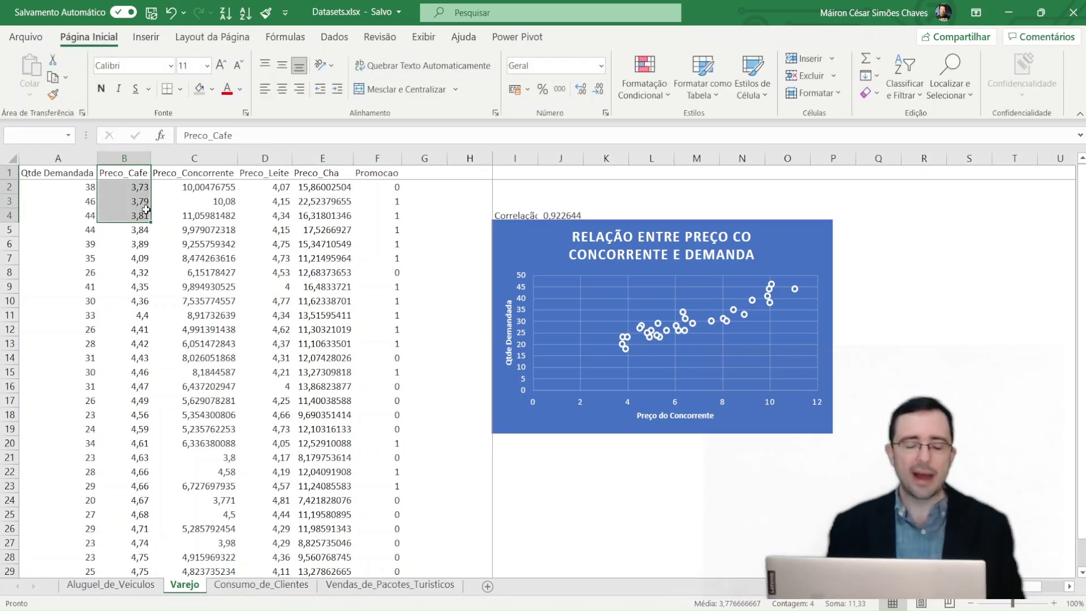
left_click(112, 183)
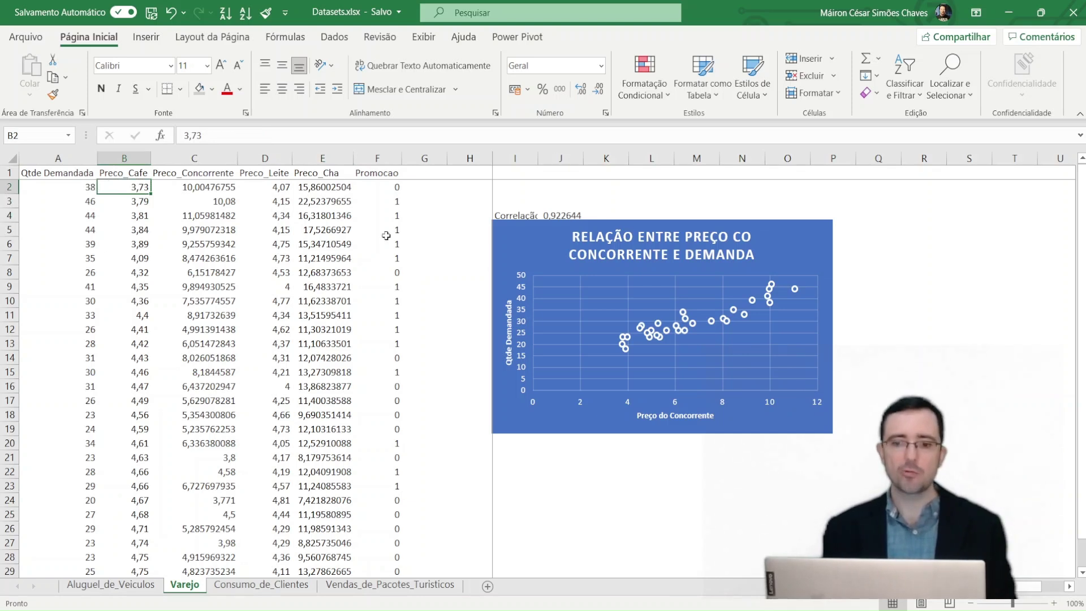
Duplicate the blue scatter chart and place the copy directly beneath the original.
left_click(556, 458)
left_click(533, 244)
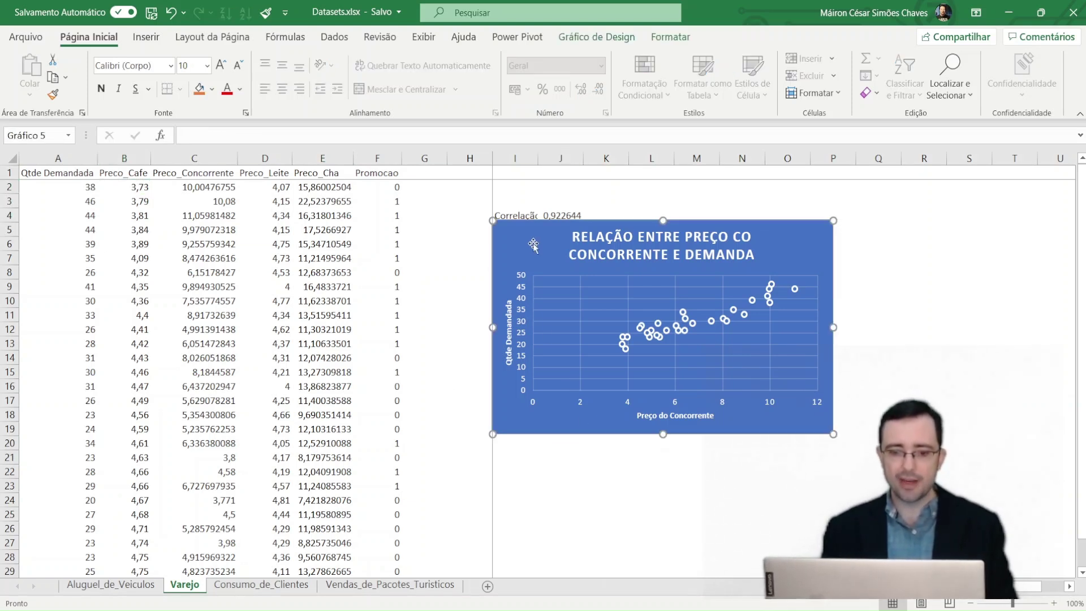
left_click(562, 490)
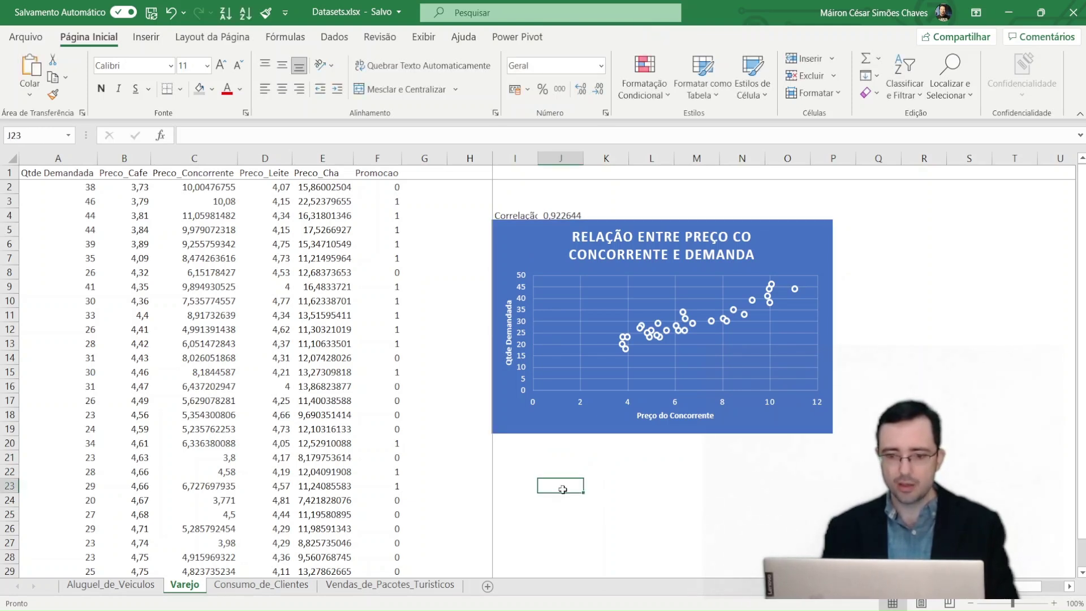
key("ctrl+v")
left_click_drag(584, 492, 538, 455)
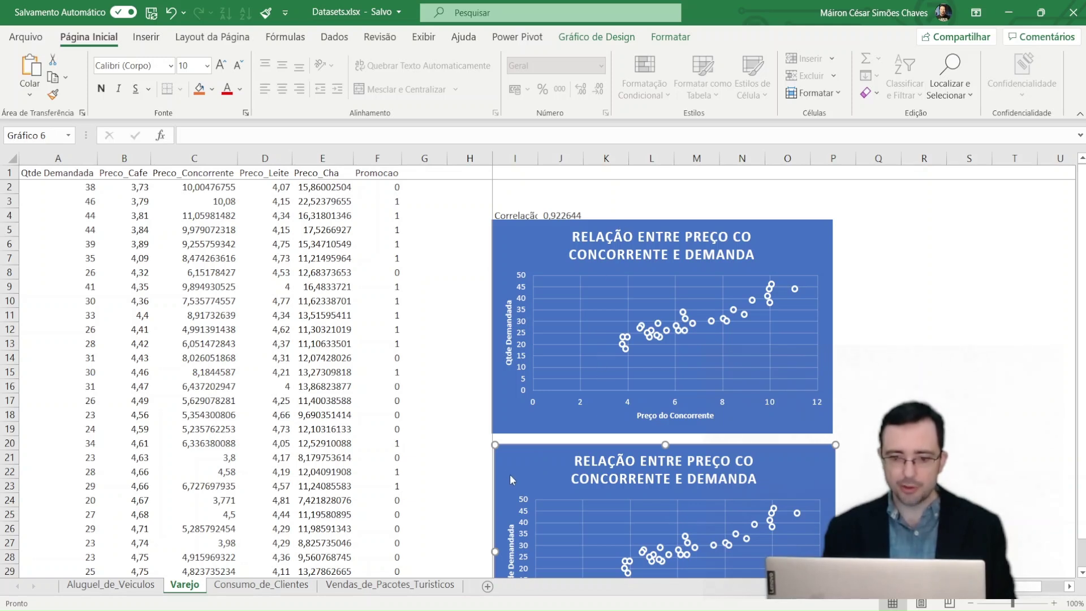
Change the copied chart's X values to the Preco_Cafe data in B2:B31, keeping Qtde Demandada as the Y values.
left_click(570, 253)
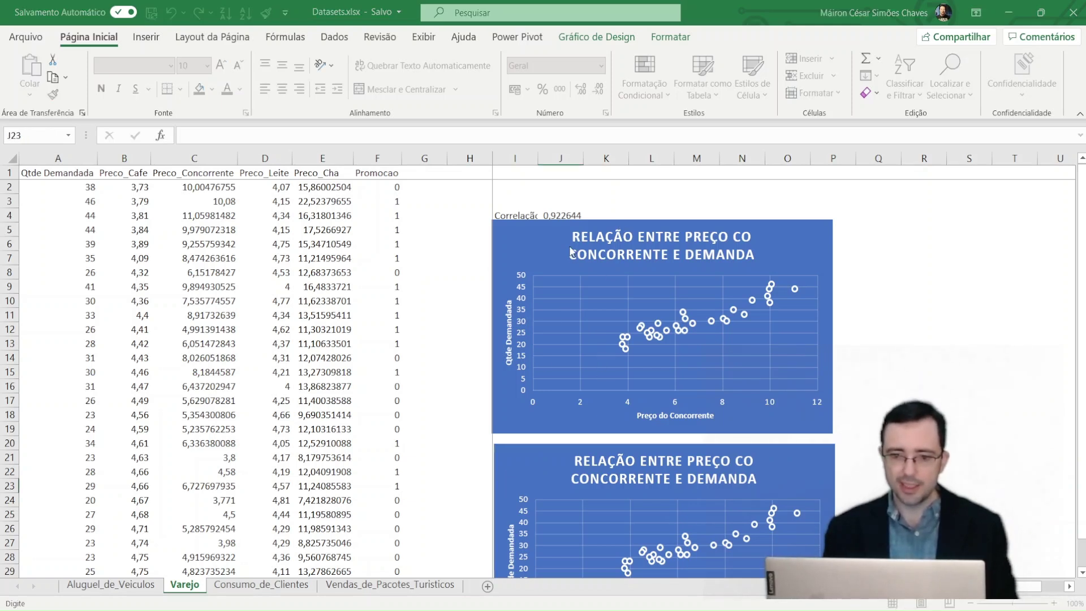
left_click(392, 257)
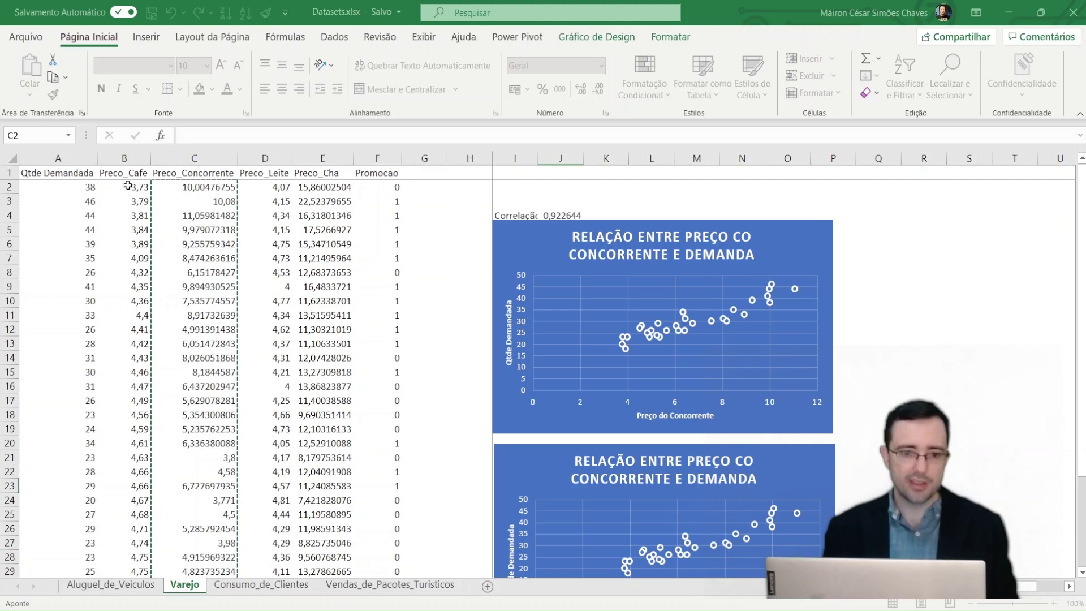
left_click(131, 191)
key("ctrl+shift+Down")
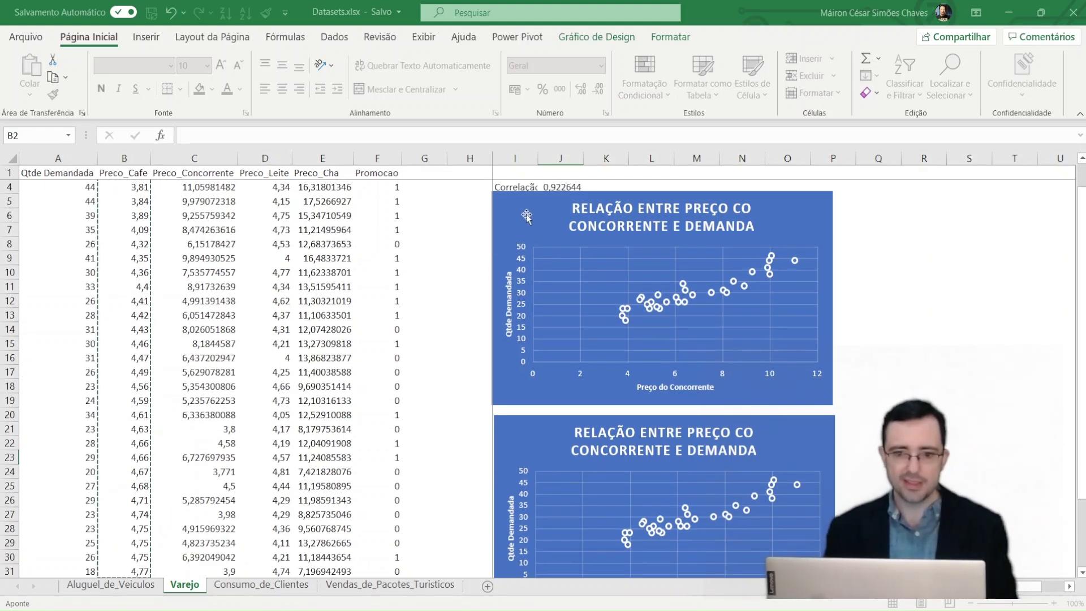
left_click(473, 205)
left_click(400, 306)
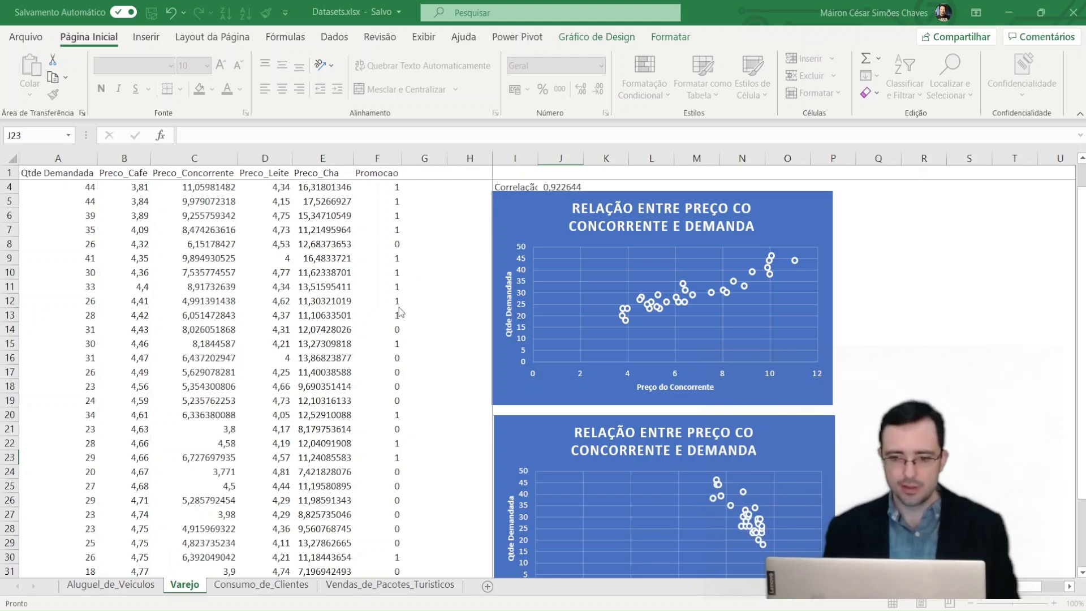
left_click(491, 348)
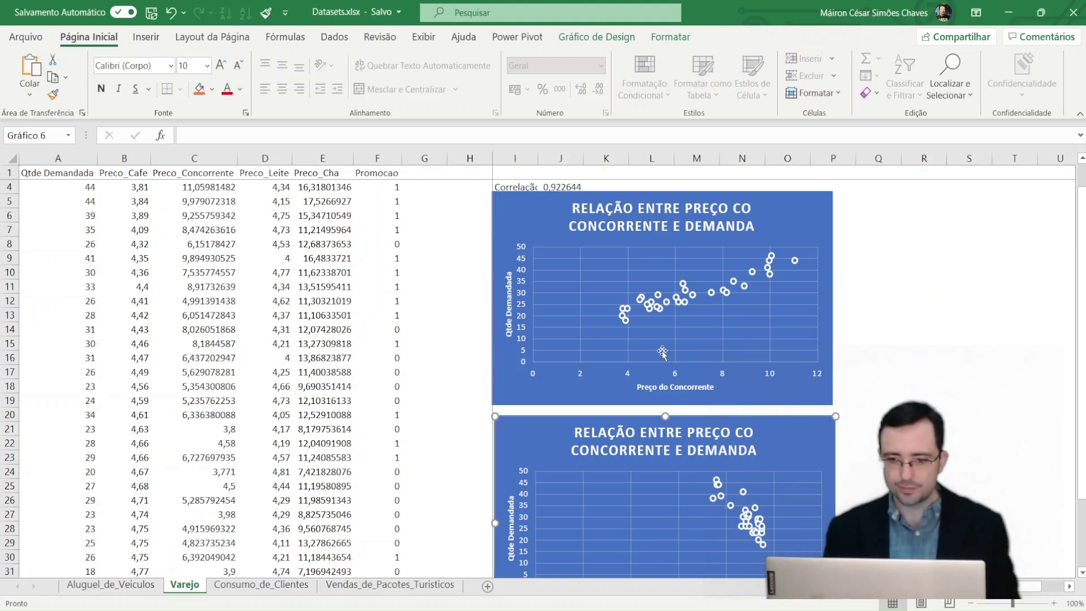
Set the minimum of the copied chart's horizontal axis to 3 and deselect the chart.
scroll(664, 353, "down", 4)
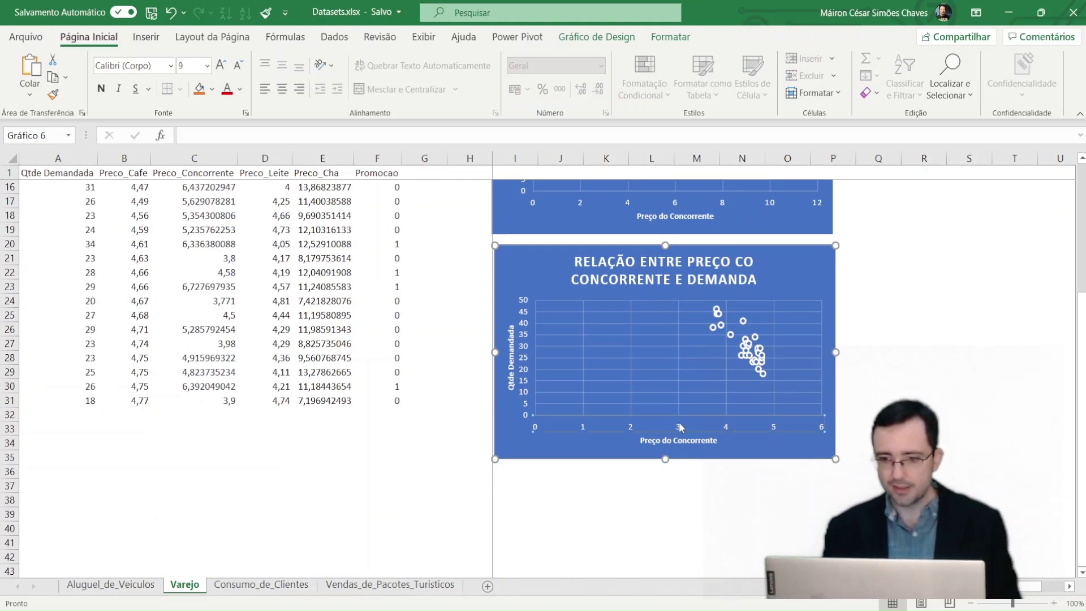
double_click(703, 409)
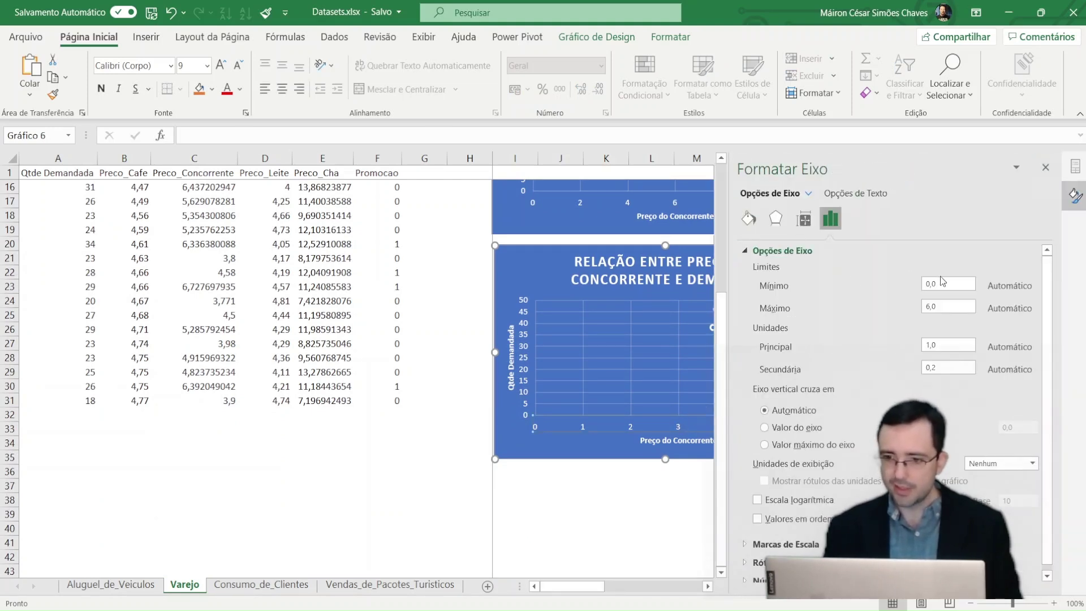
left_click_drag(946, 279, 914, 276)
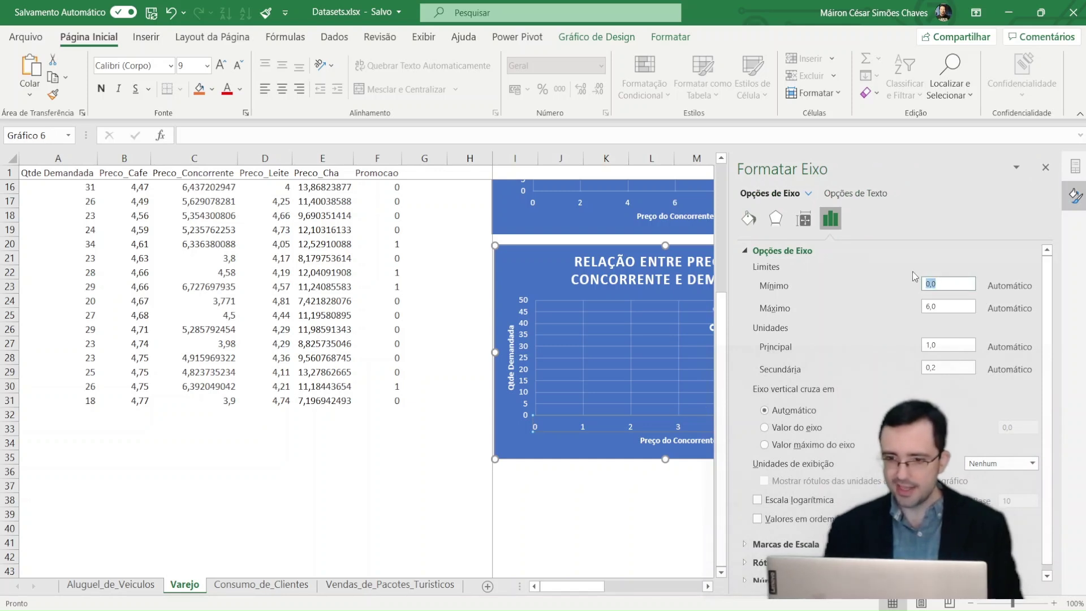
type("3")
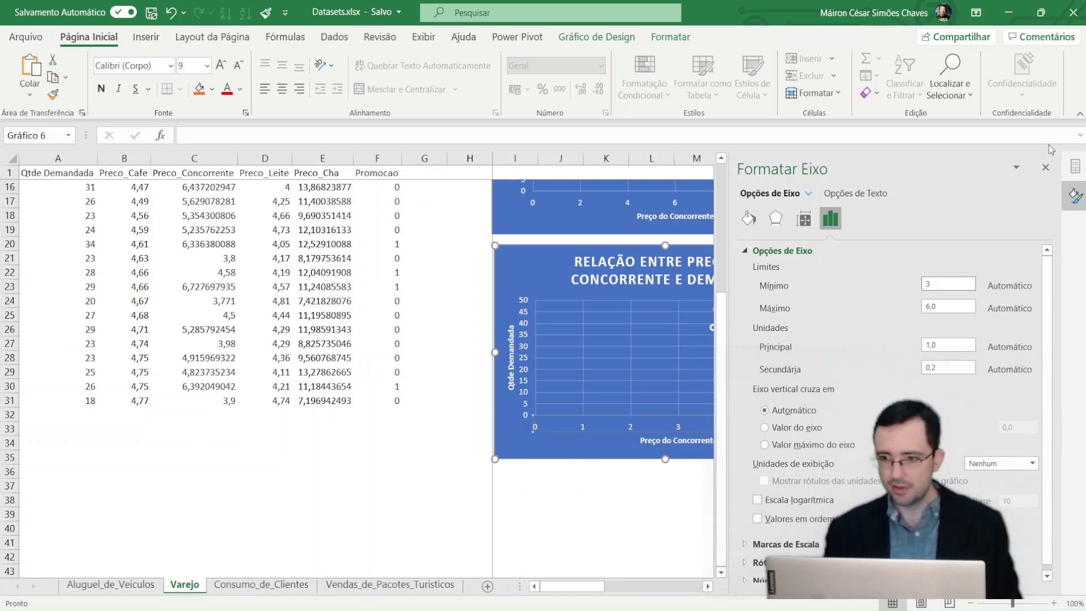
left_click(1046, 168)
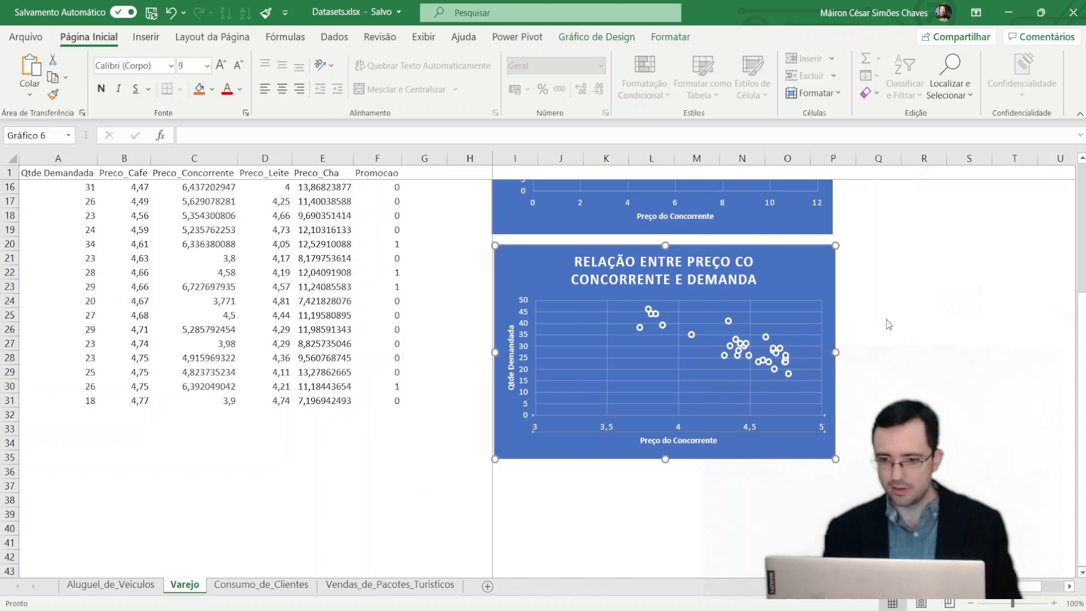
left_click(908, 315)
scroll(790, 331, "down", 1)
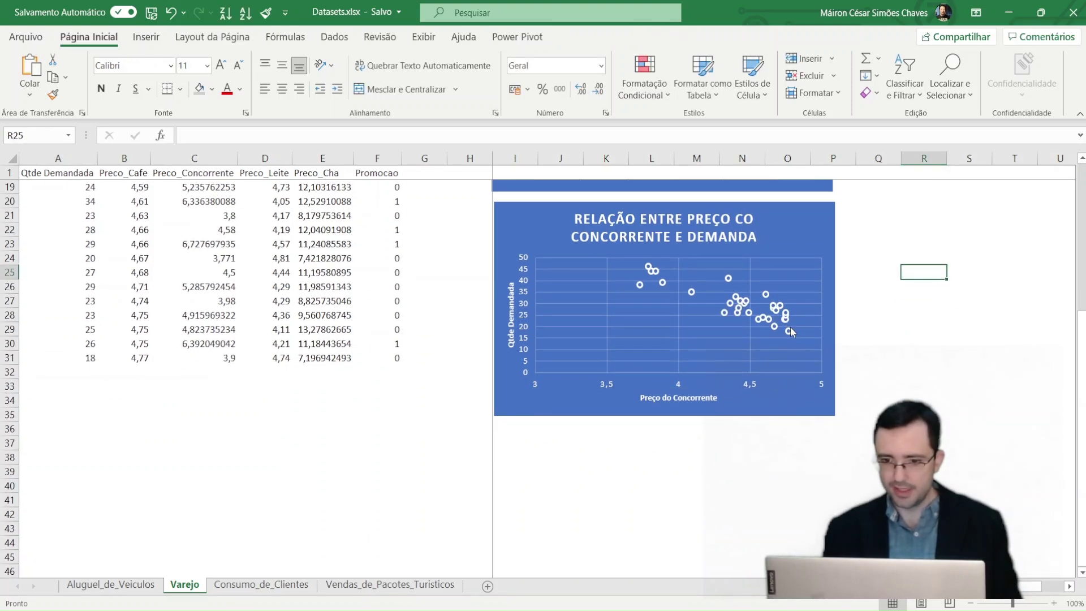
Change the copied chart's horizontal axis title to "Preço do Café".
scroll(791, 331, "up", 3)
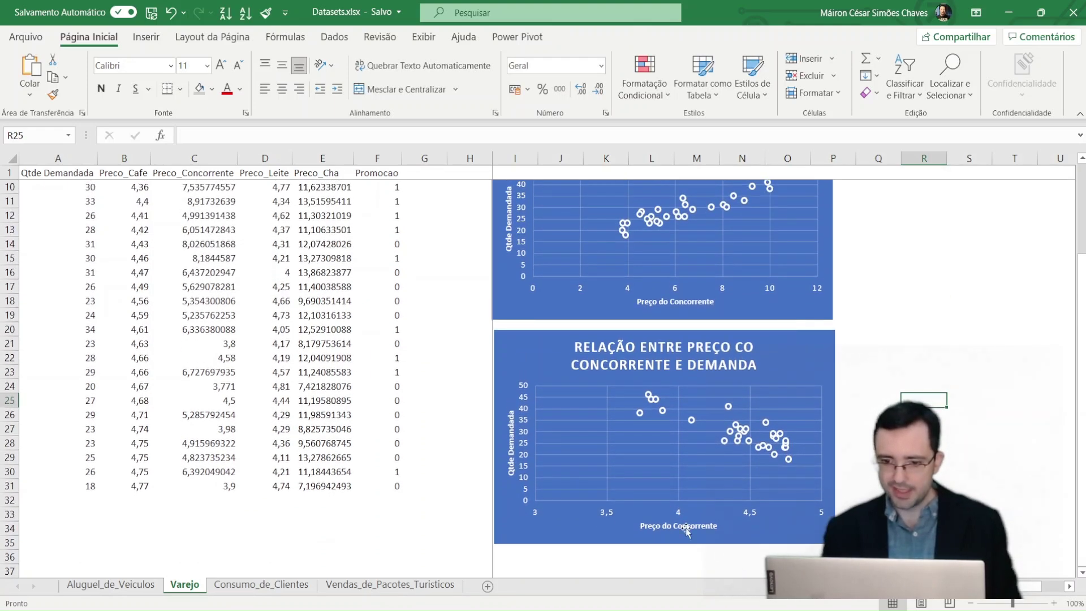
double_click(687, 529)
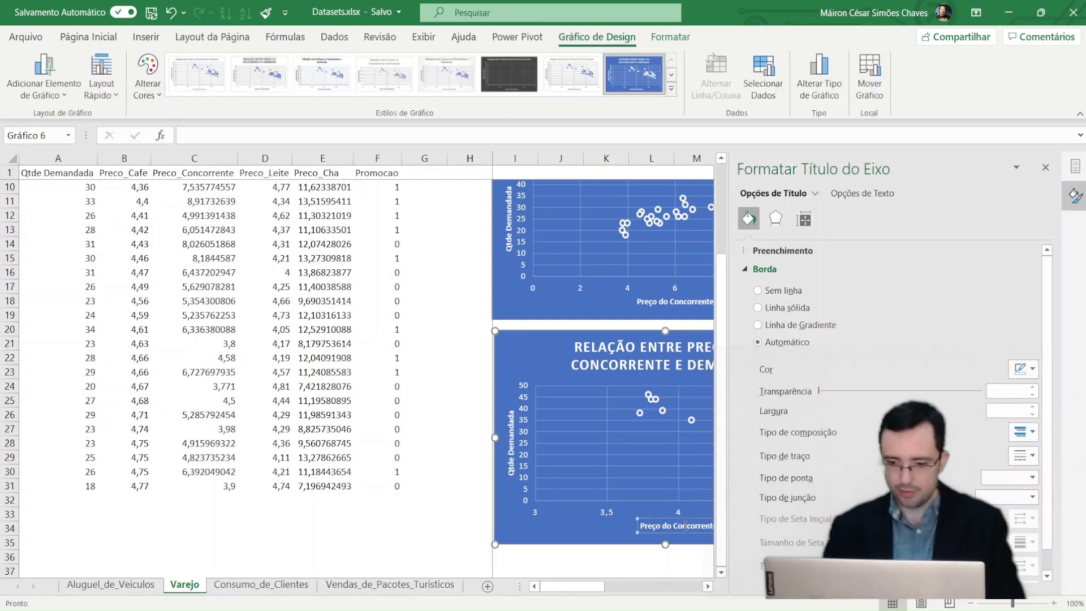
type("Caf")
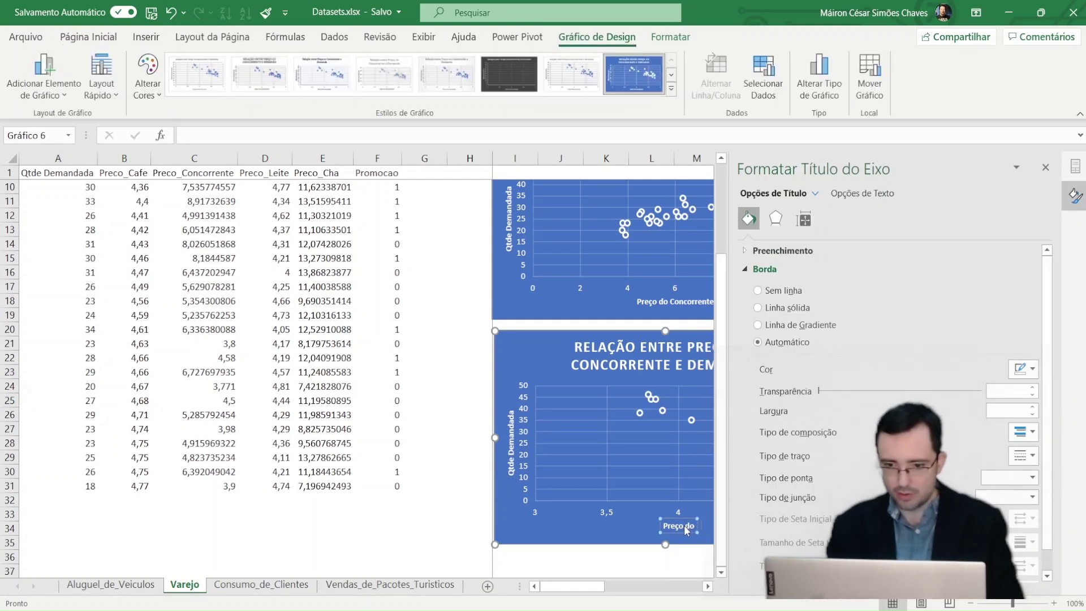
type("é")
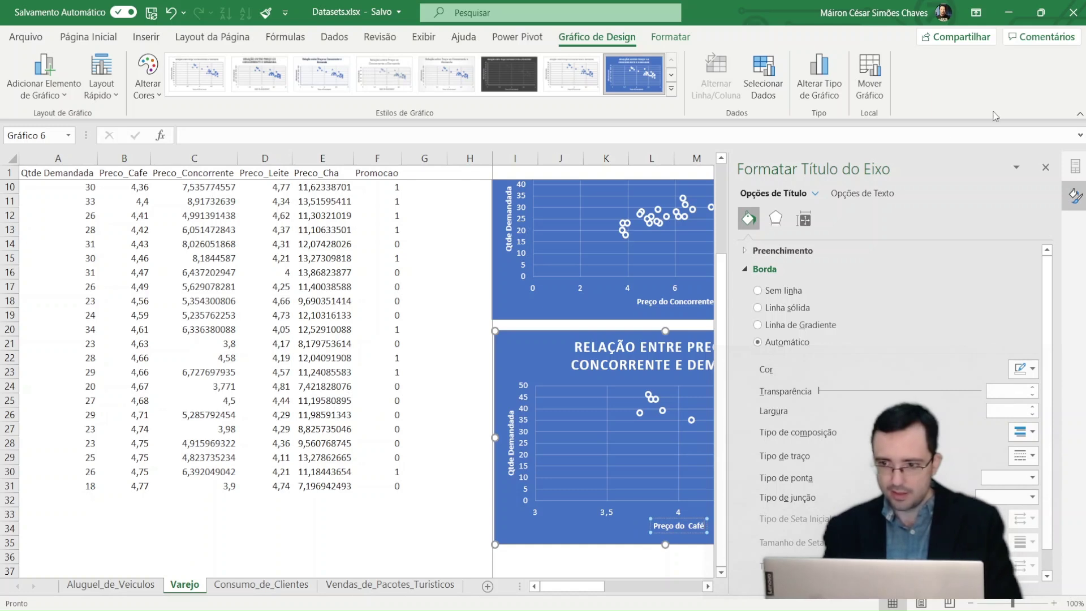
left_click(1045, 168)
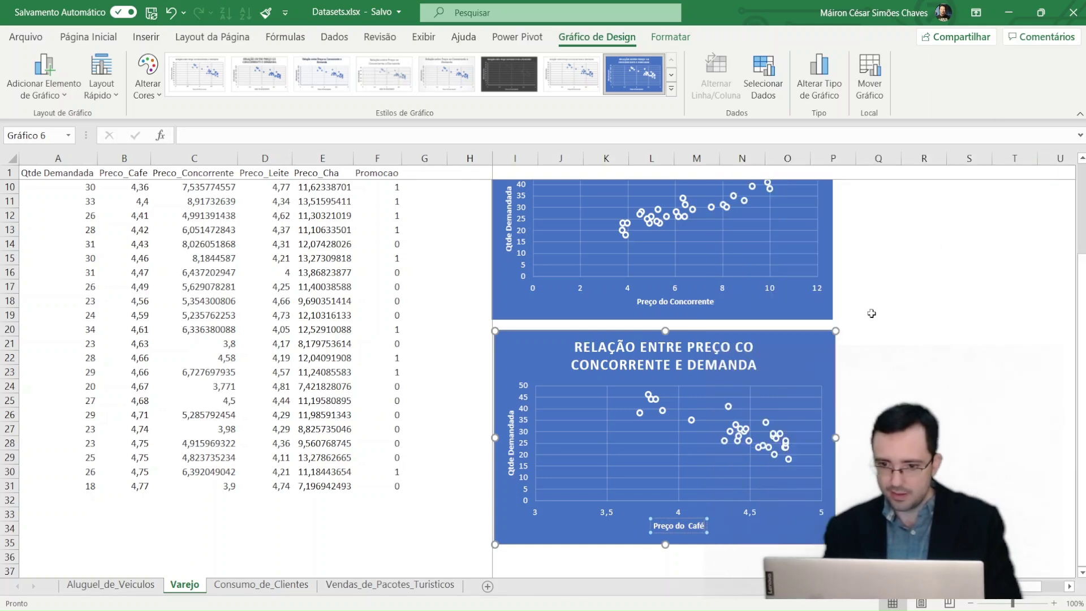
Replace "PREÇO CO CONCORRENTE" with "PREÇO" in the copied chart's title so it reads "RELAÇÃO ENTRE PREÇO E DEMANDA".
double_click(736, 359)
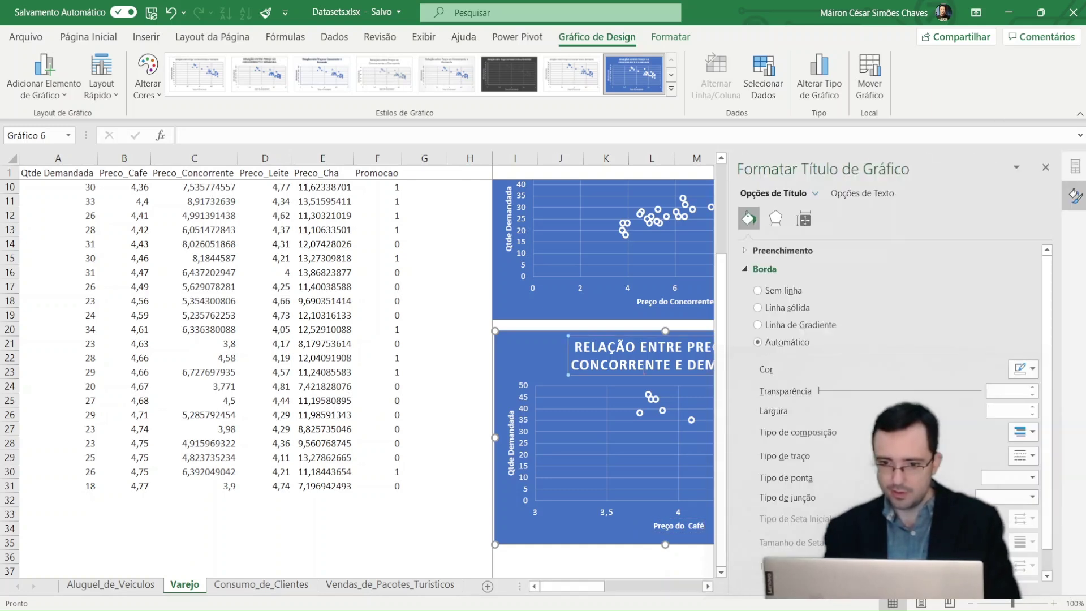
left_click(1045, 168)
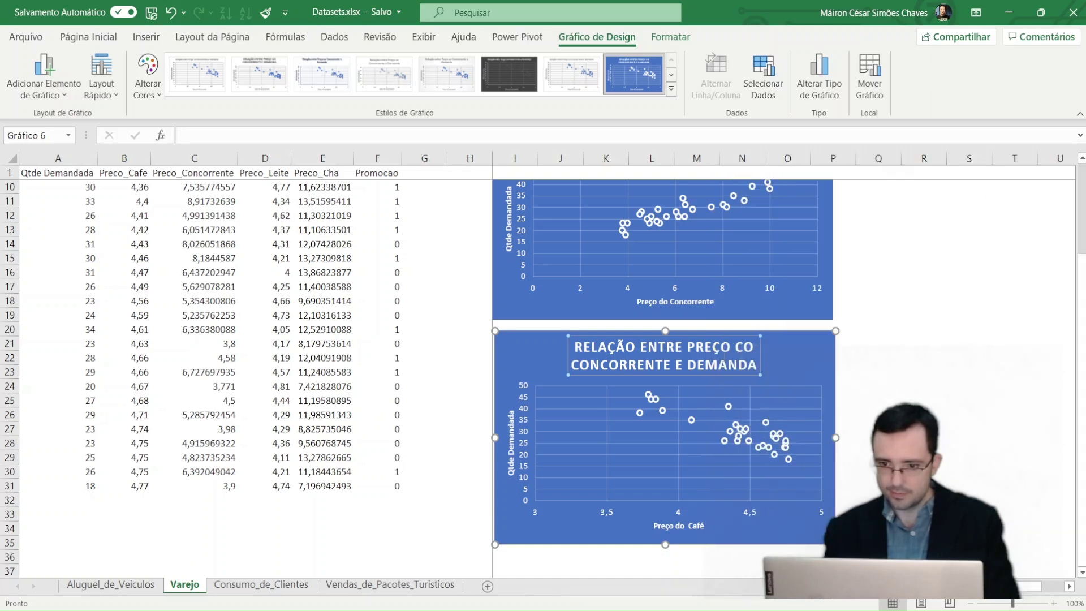
mouse_move(687, 348)
left_mouse_down()
mouse_move(699, 348)
mouse_move(675, 365)
left_mouse_up()
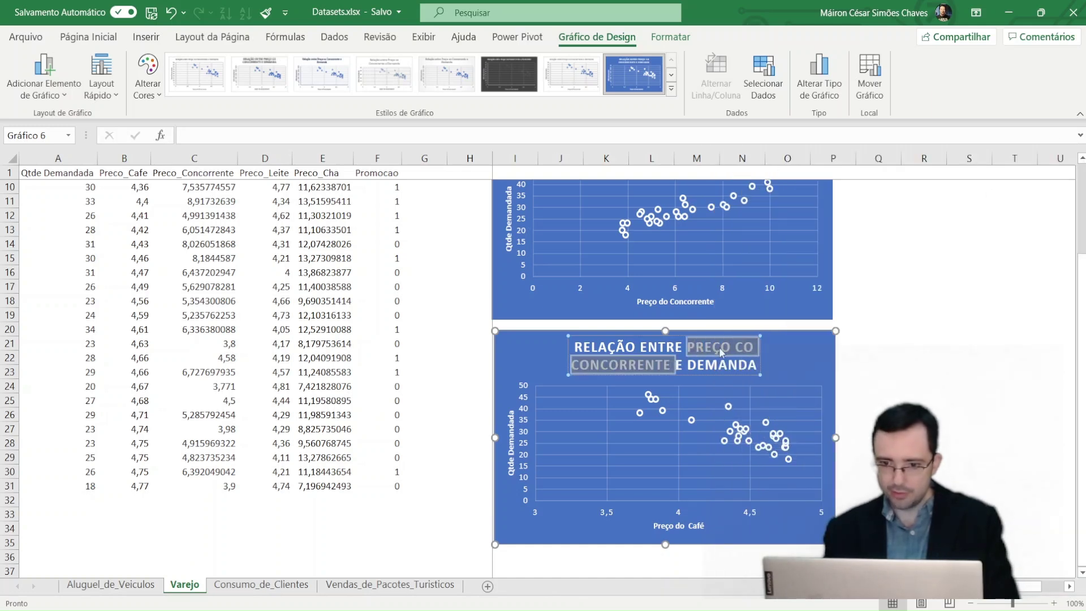
type("PREÇO")
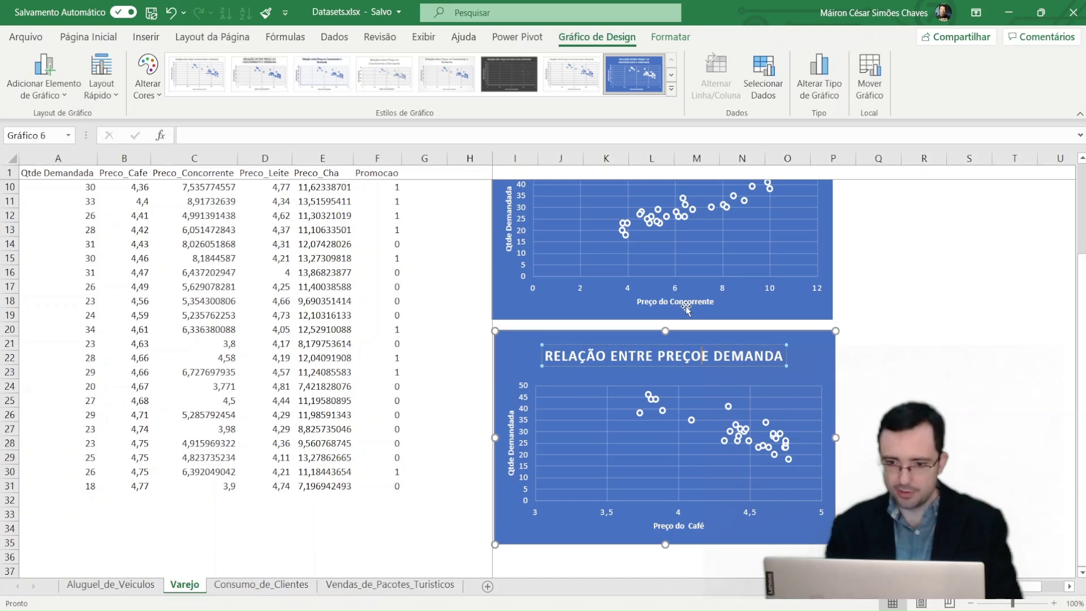
Correct "CO" to "DO" in the original chart's title so it reads "RELAÇÃO ENTRE PREÇO DO CONCORRENTE E DEMANDA", and deselect the chart.
scroll(829, 314, "up", 3)
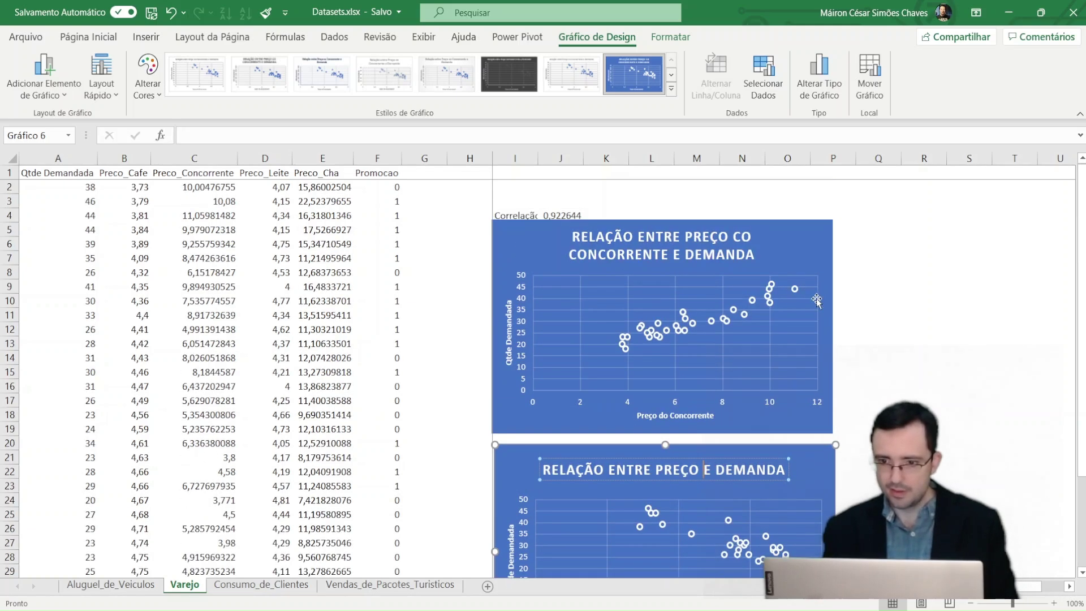
left_click(737, 227)
left_click(740, 235)
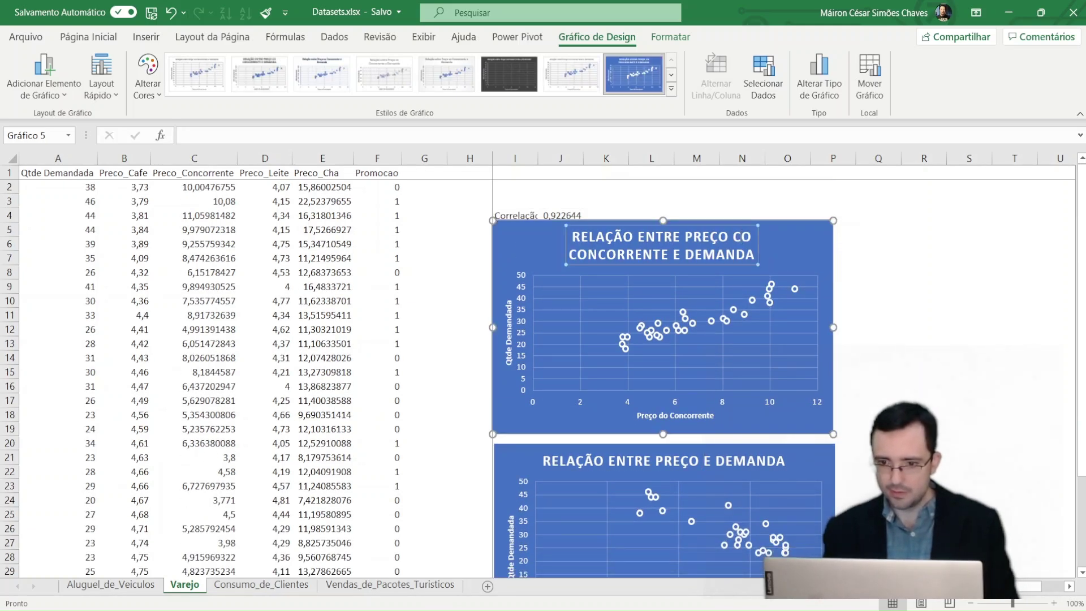
key("BackSpace")
type("D")
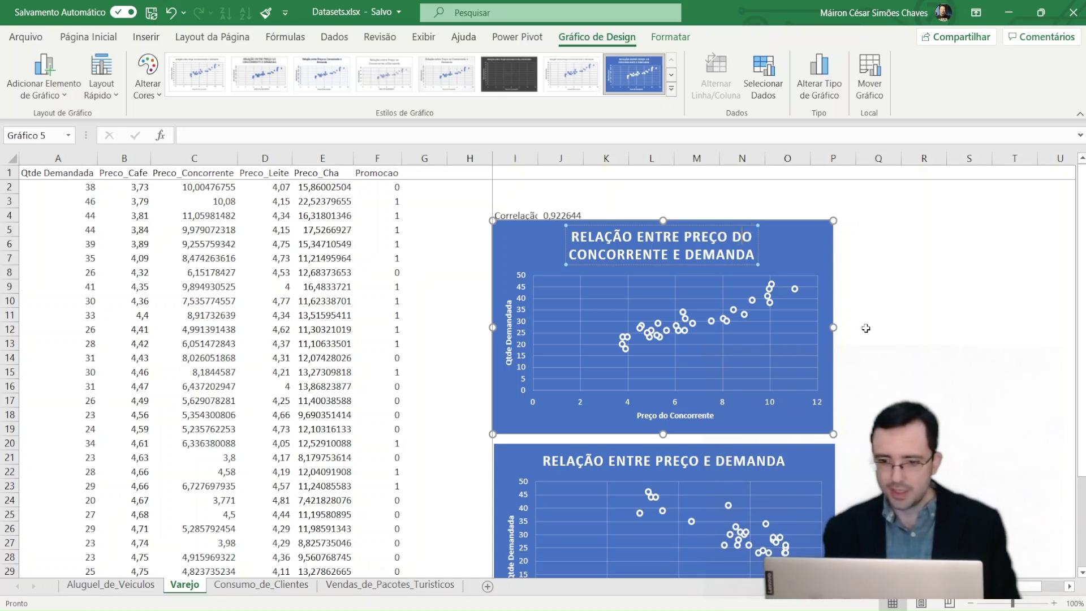
left_click(915, 373)
scroll(780, 458, "down", 3)
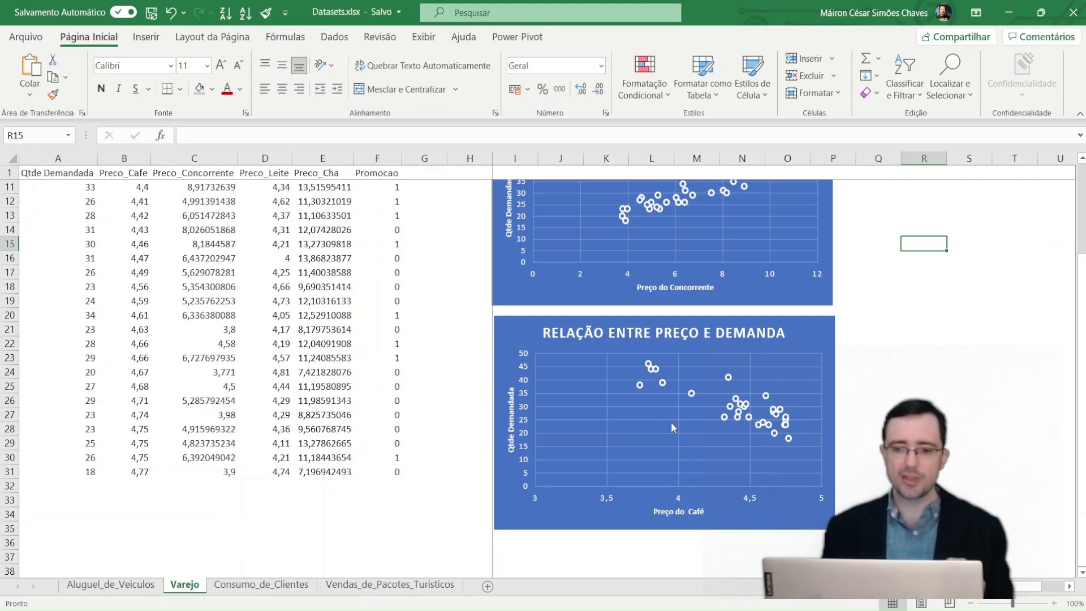
scroll(673, 422, "up", 2)
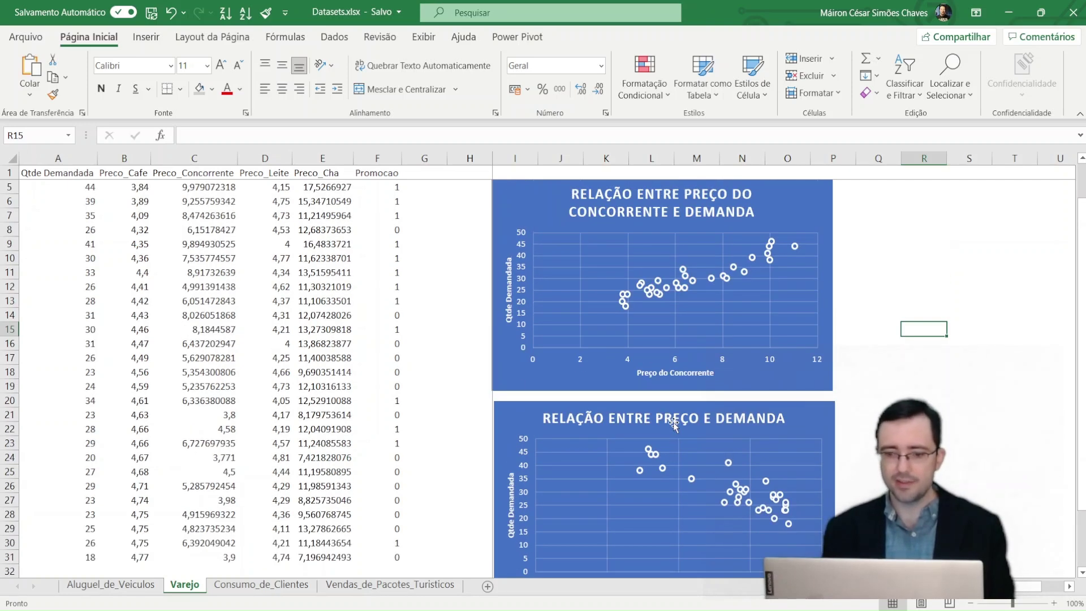
Move the coffee price chart down so it starts at row 23, aligned with the left edge of column I.
scroll(673, 424, "down", 2)
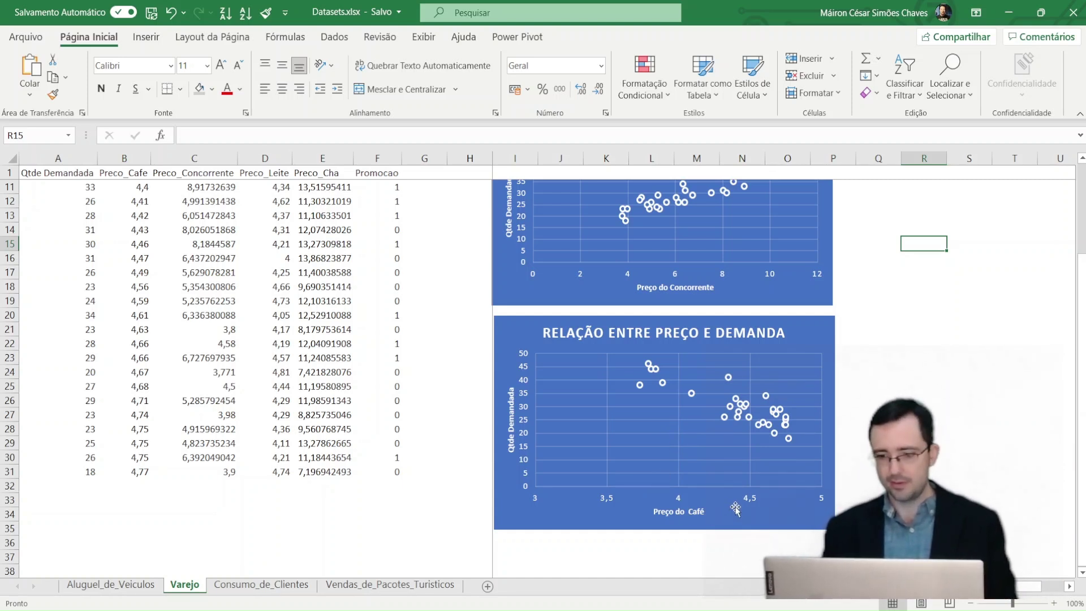
left_click(754, 500)
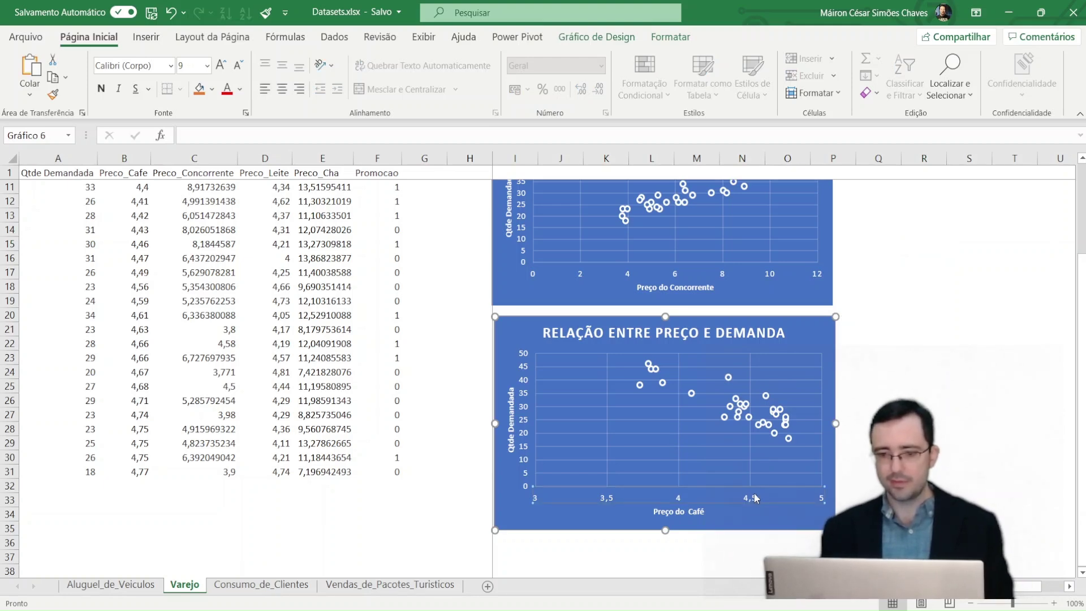
scroll(754, 498, "up", 3)
scroll(679, 481, "down", 2)
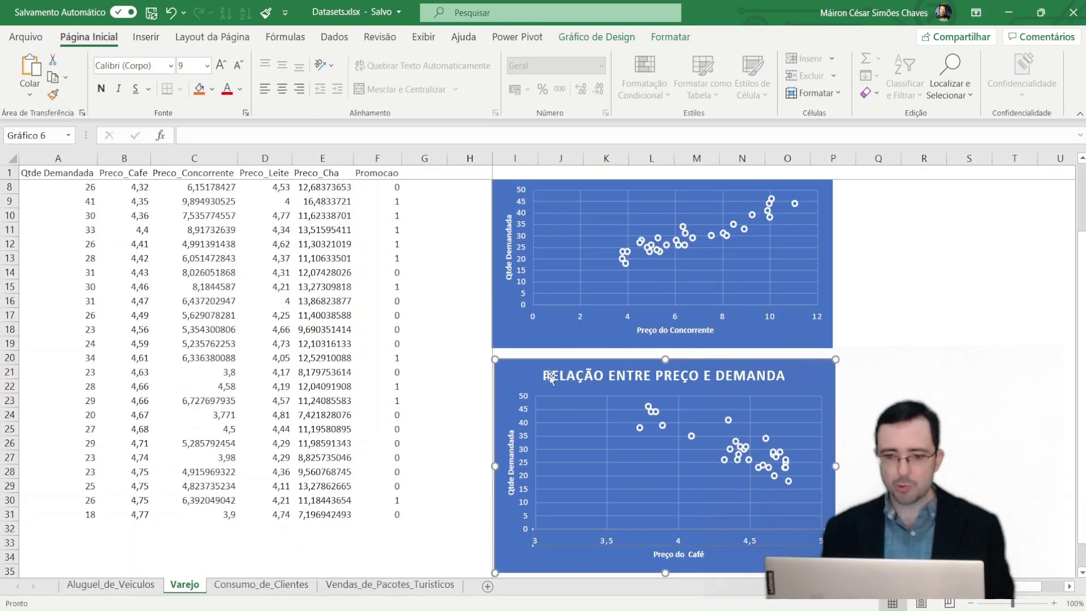
left_click_drag(532, 365, 533, 405)
Start a CORREL formula in cell I22 with the quantity demanded range A2:A31 as its first argument.
left_click(523, 387)
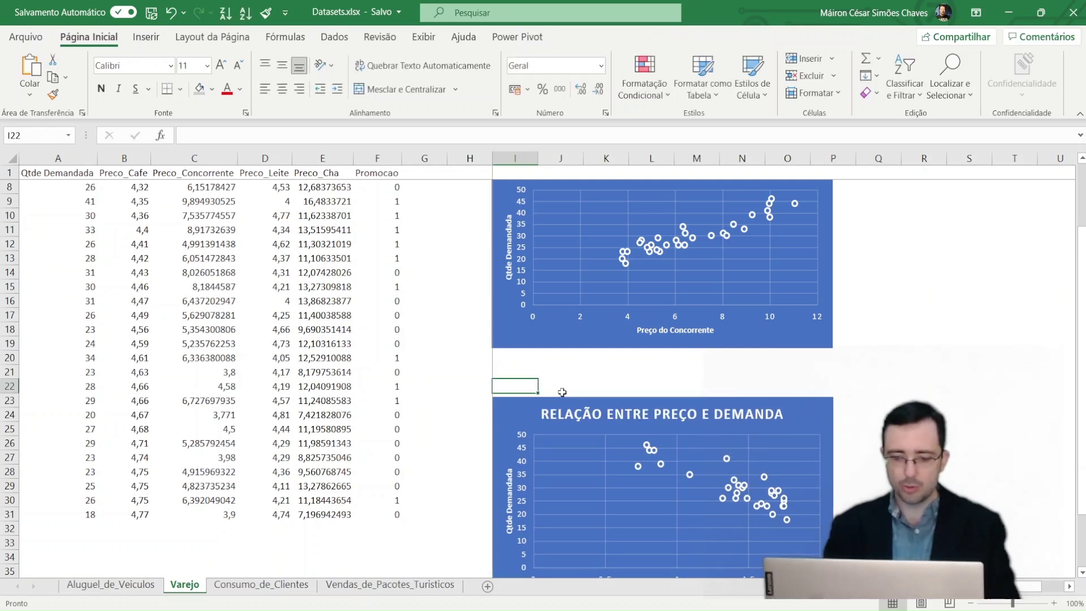
type("=")
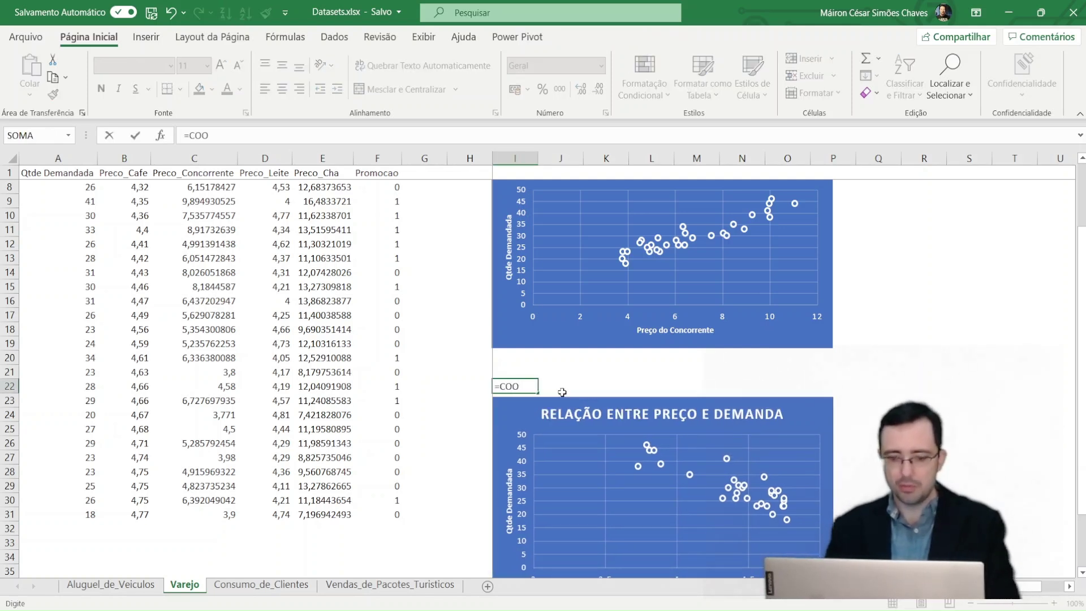
type("CORREL(")
key("Left")
key("Left")
key("Left")
key("Left")
key("Left")
key("Left")
key("Left")
key("Left")
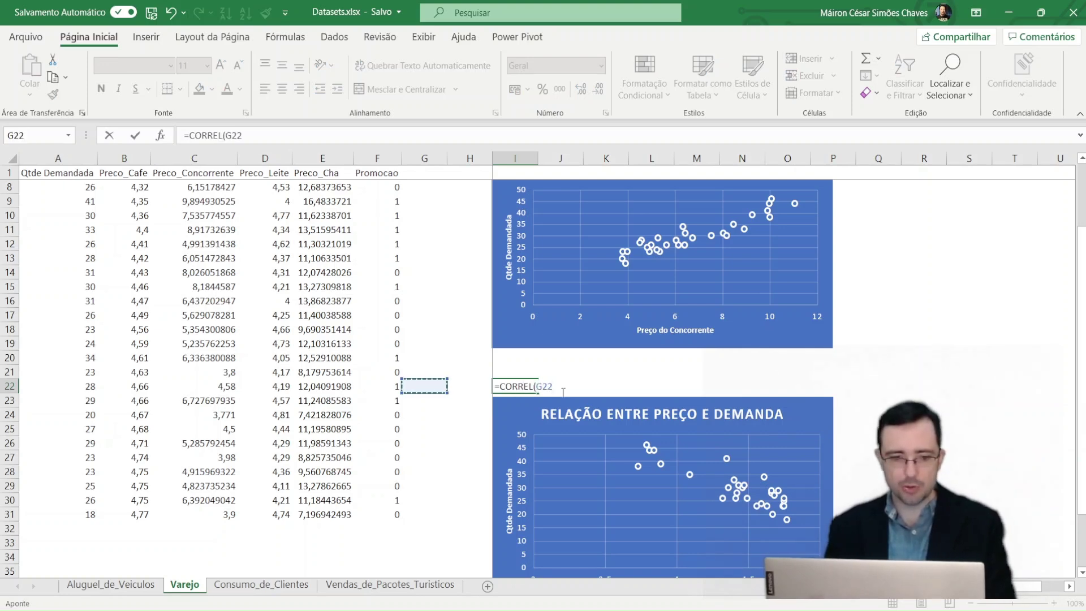
key("ctrl+Up")
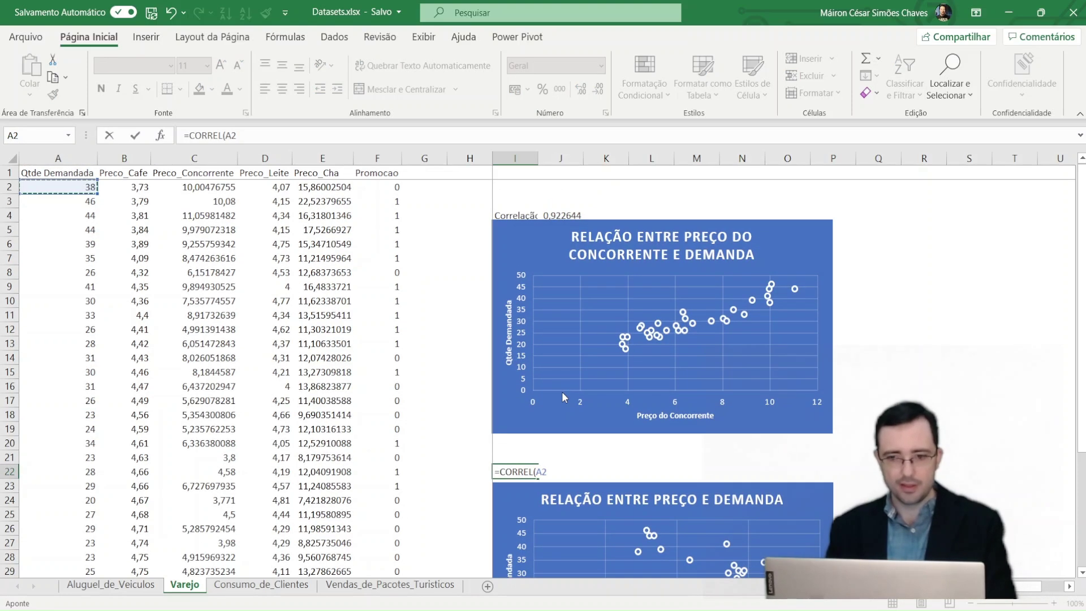
key("Down")
key("ctrl+shift+Down")
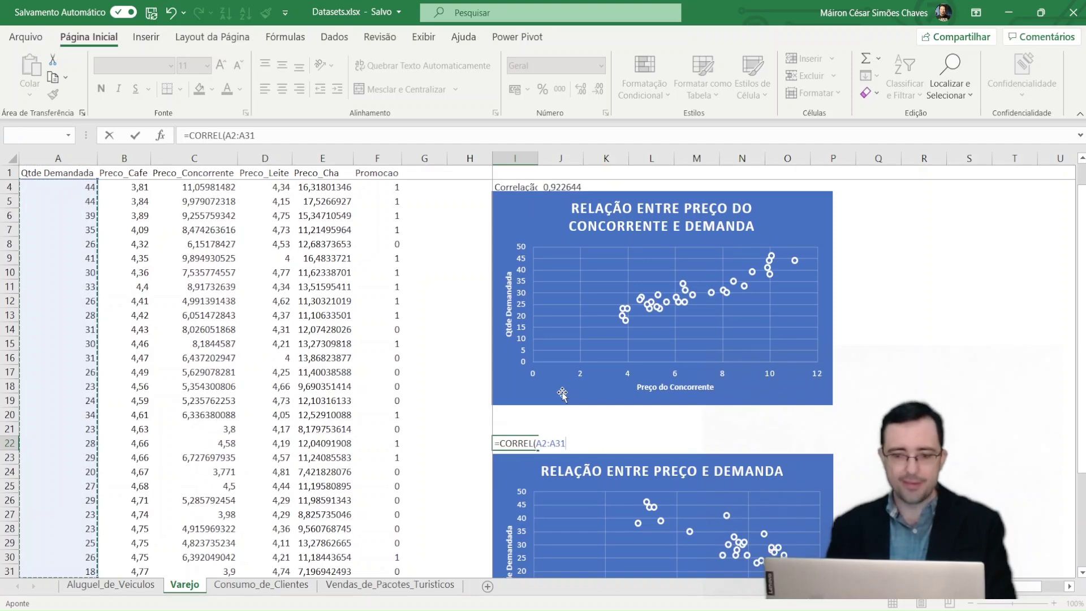
Add the coffee price range B2:B31 as the second CORREL argument and enter the formula.
type(";")
key("Left")
key("Left")
key("Left")
key("Left")
key("Left")
key("Left")
key("Left")
key("Left")
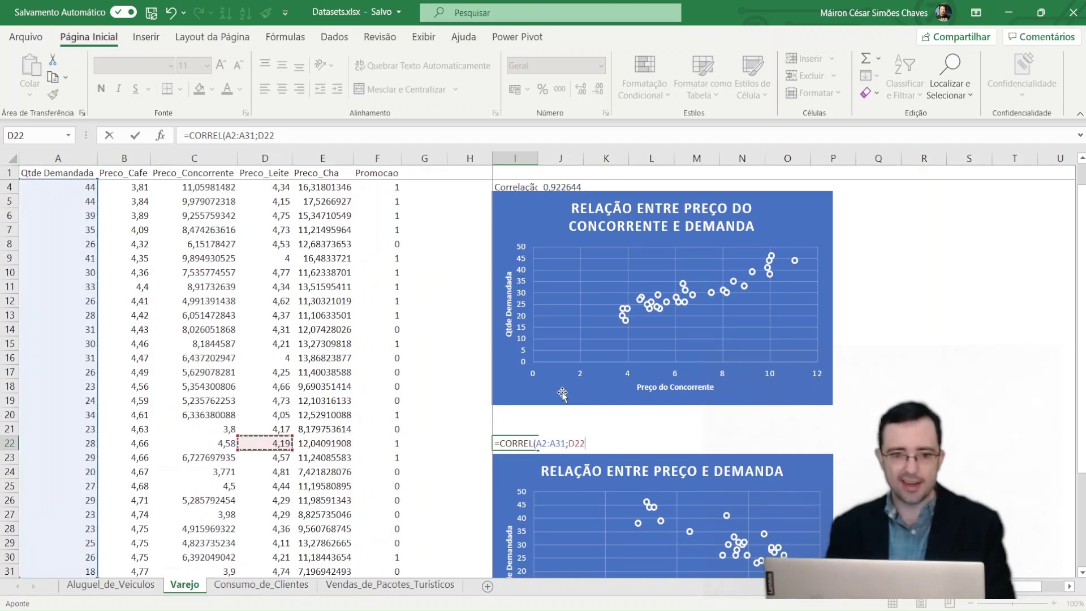
key("Right")
key("ctrl+Up")
key("Down")
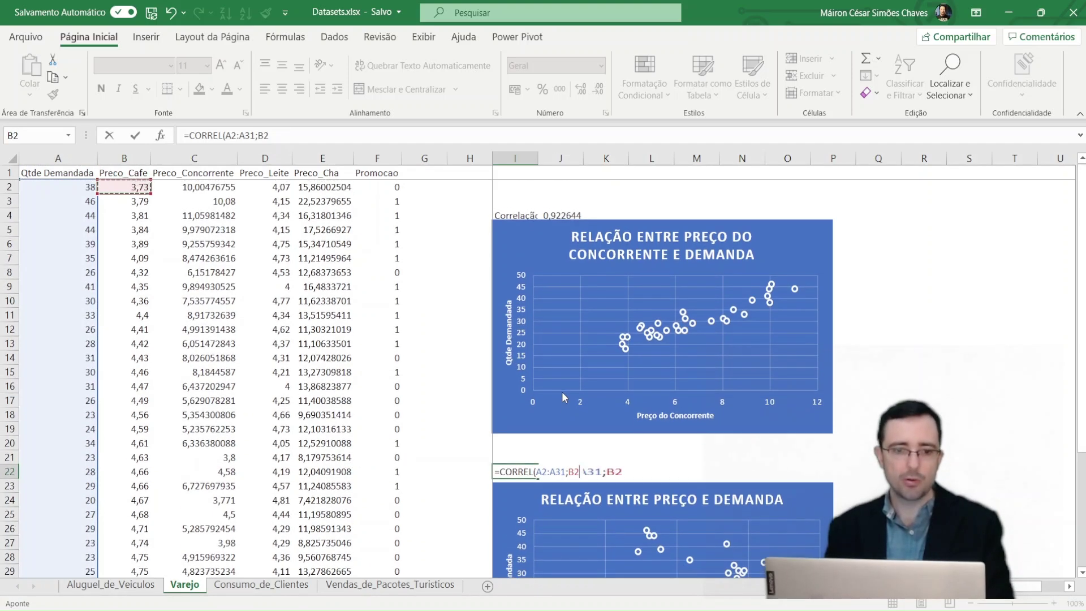
key("ctrl+shift+Down")
key("Return")
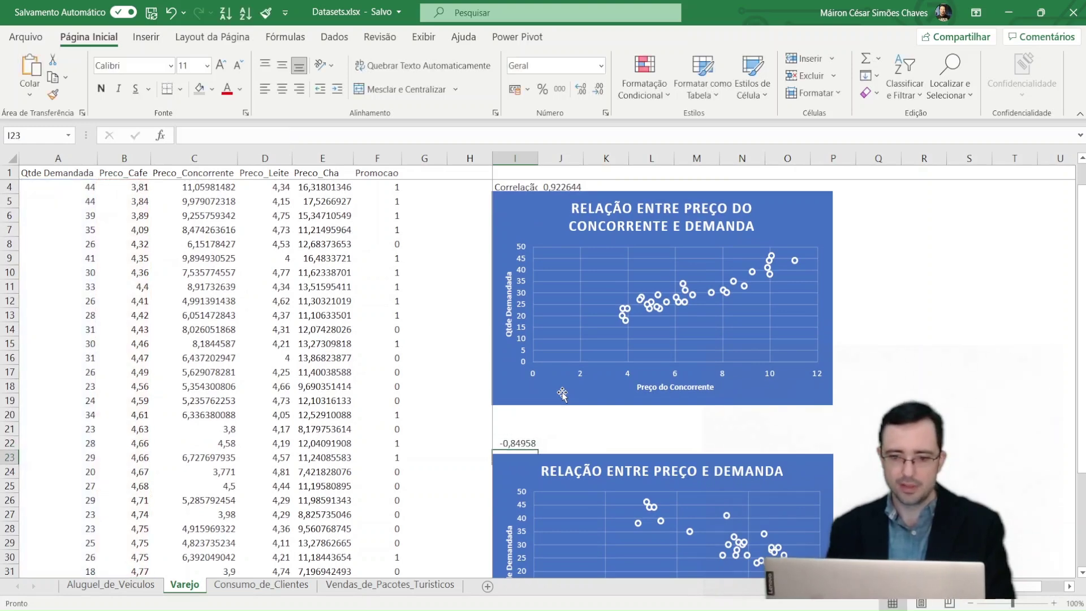
Review the coefficient in I22 and compare it with the competitor price and coffee price scatter charts.
key("Up")
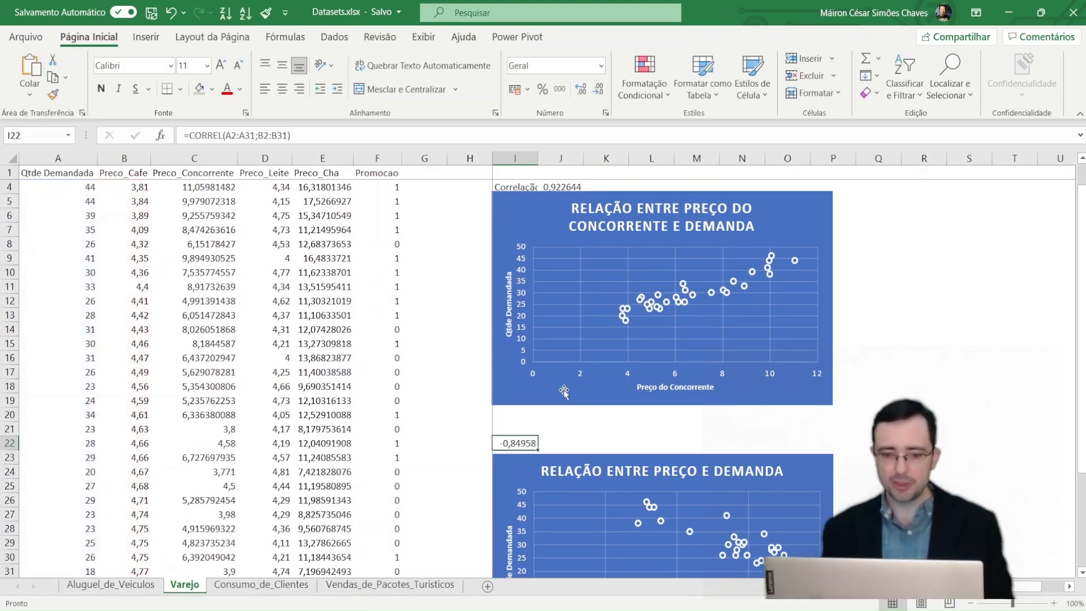
scroll(564, 390, "down", 1)
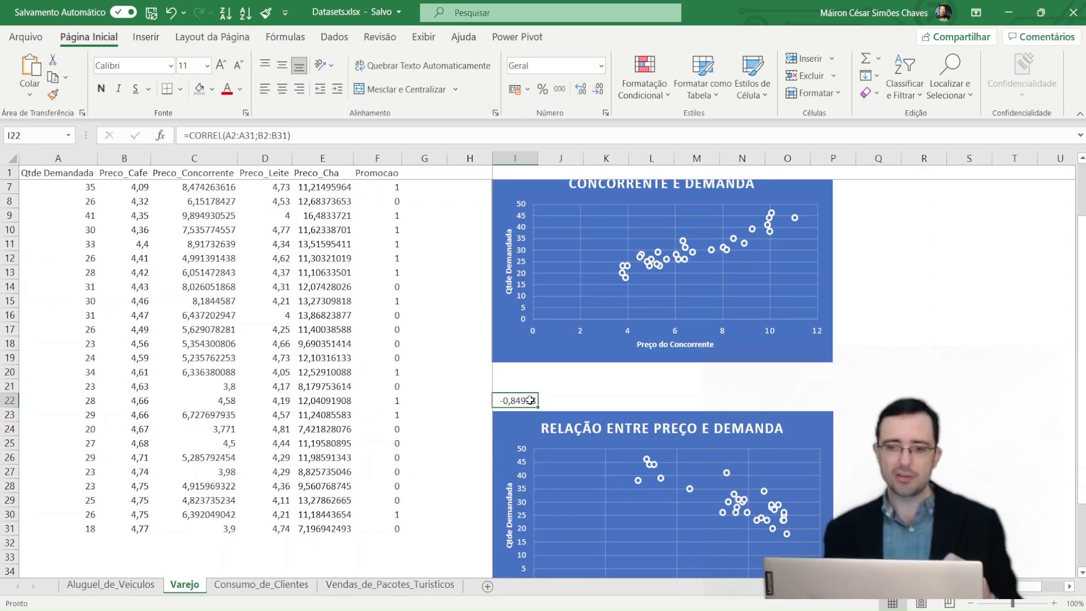
scroll(530, 400, "up", 2)
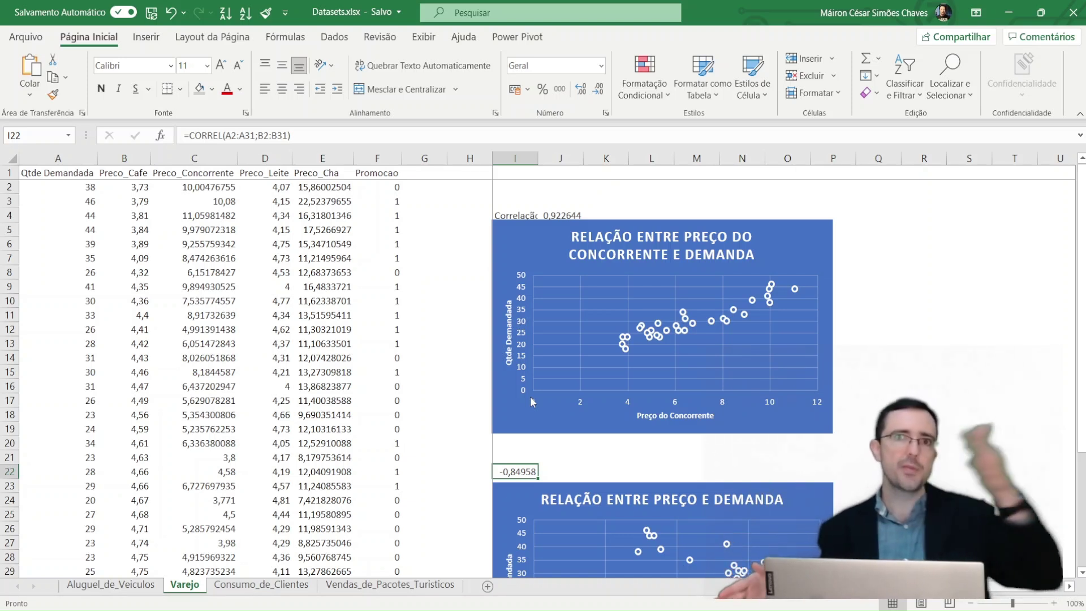
scroll(567, 365, "down", 3)
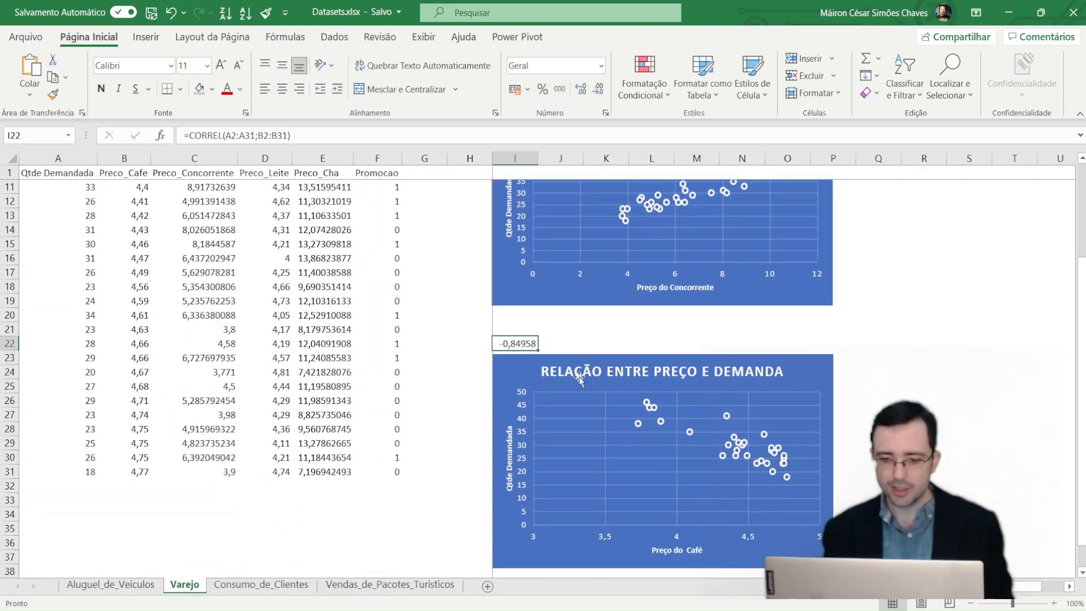
key("alt+Tab")
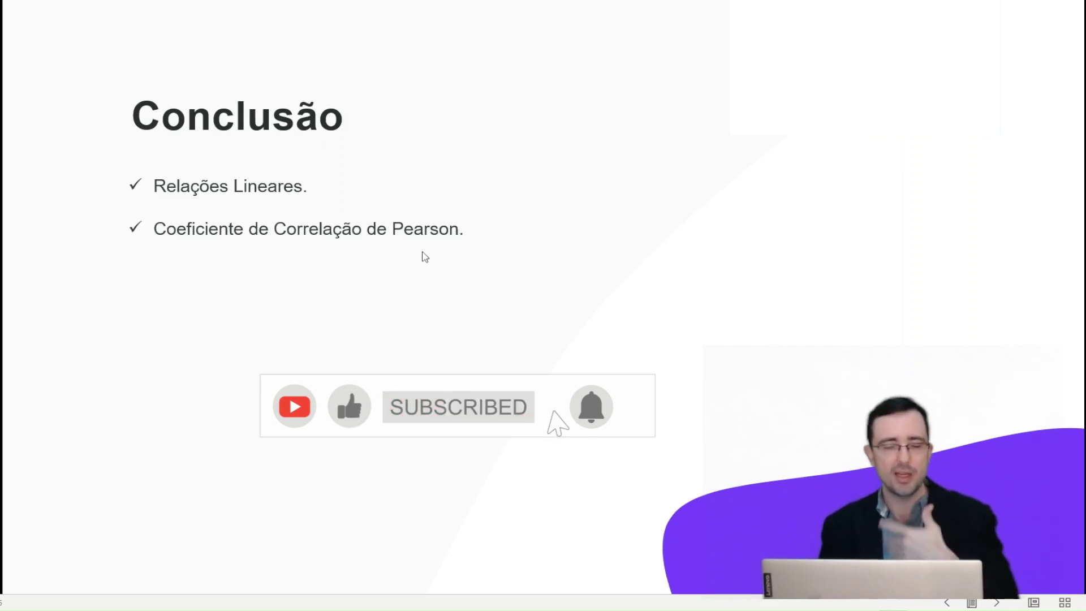
key("Right")
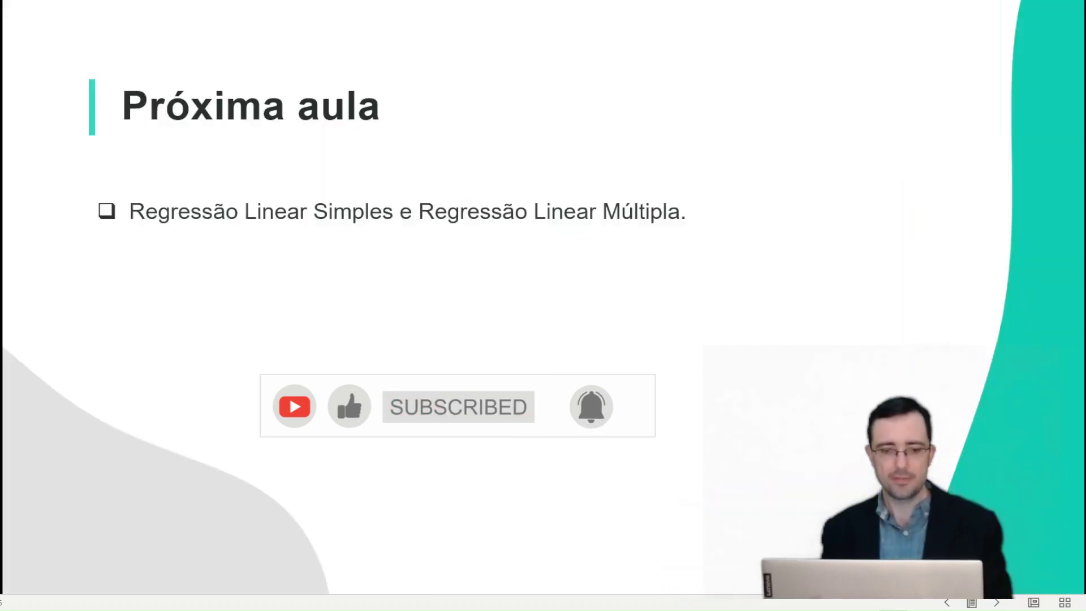